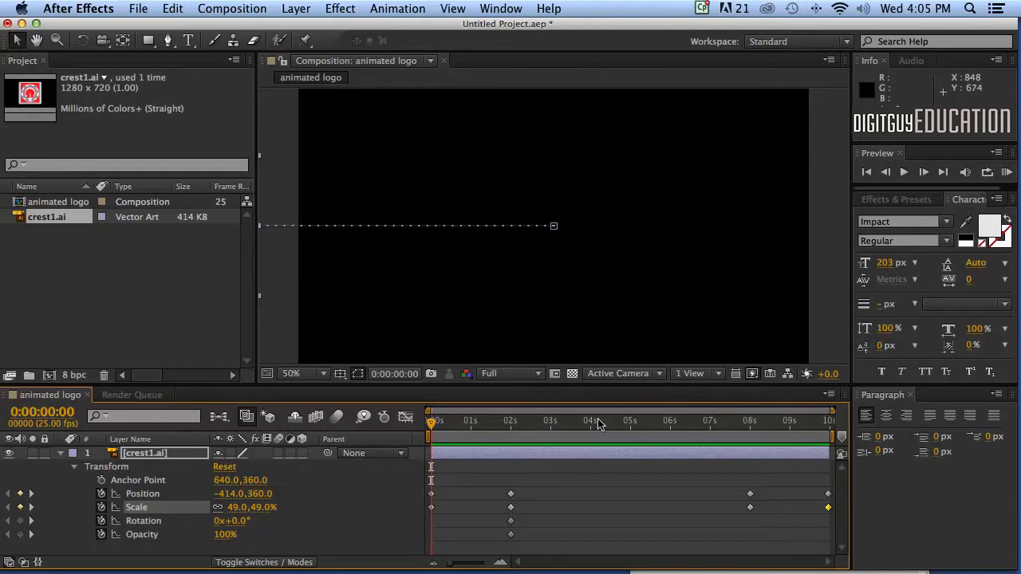
# Play back the crest layer's position and scale animation from the first frame.
pyautogui.click(508, 489)
pyautogui.moveTo(524, 485); pyautogui.dragTo(493, 539)
pyautogui.moveTo(439, 473); pyautogui.dragTo(425, 512)
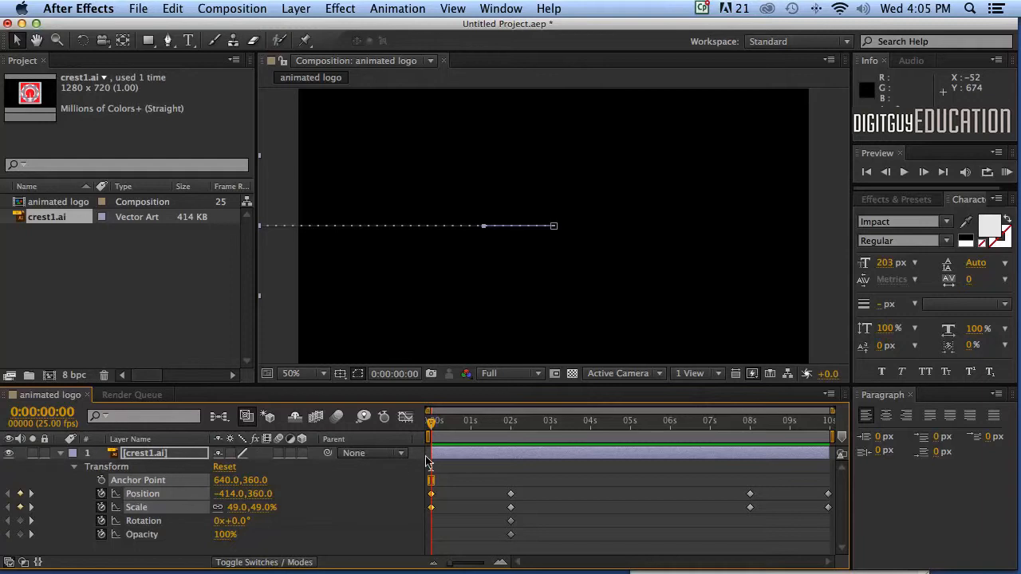
pyautogui.moveTo(431, 421); pyautogui.dragTo(404, 419)
pyautogui.press('space')
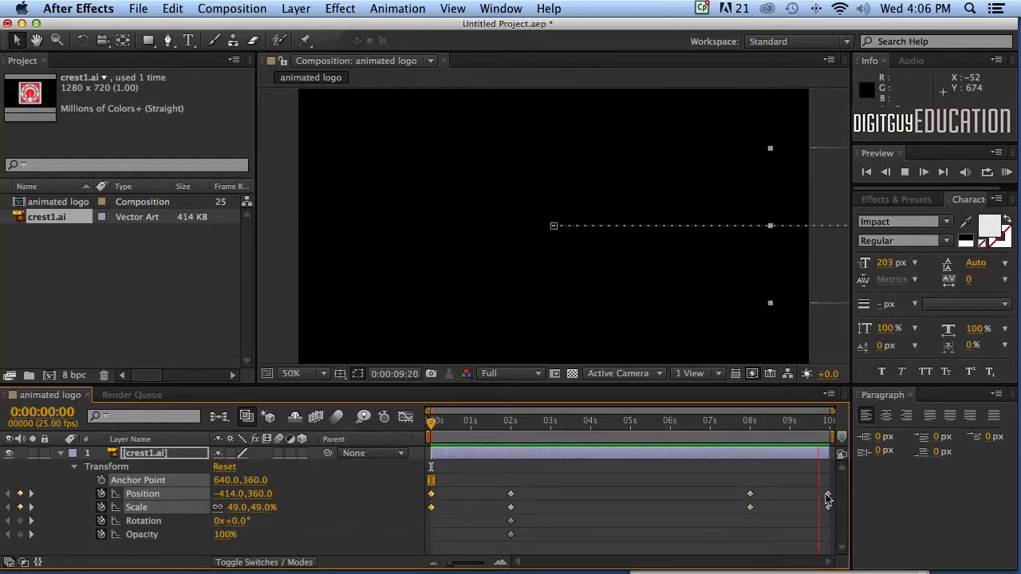
pyautogui.press('space')
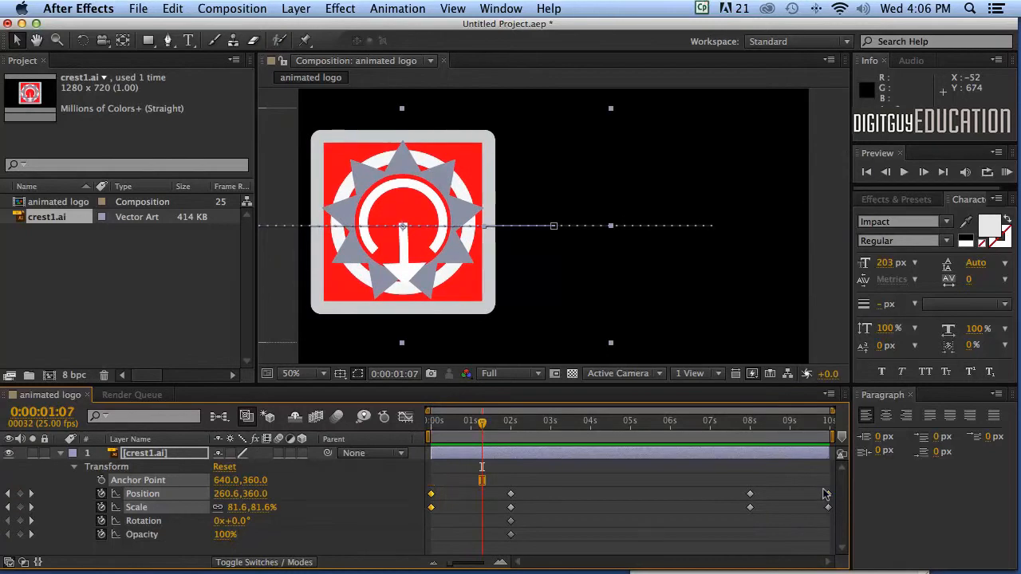
# Line the playhead up with the 2-second keyframes, stepping to the 8-second keyframe and back.
pyautogui.click(430, 495)
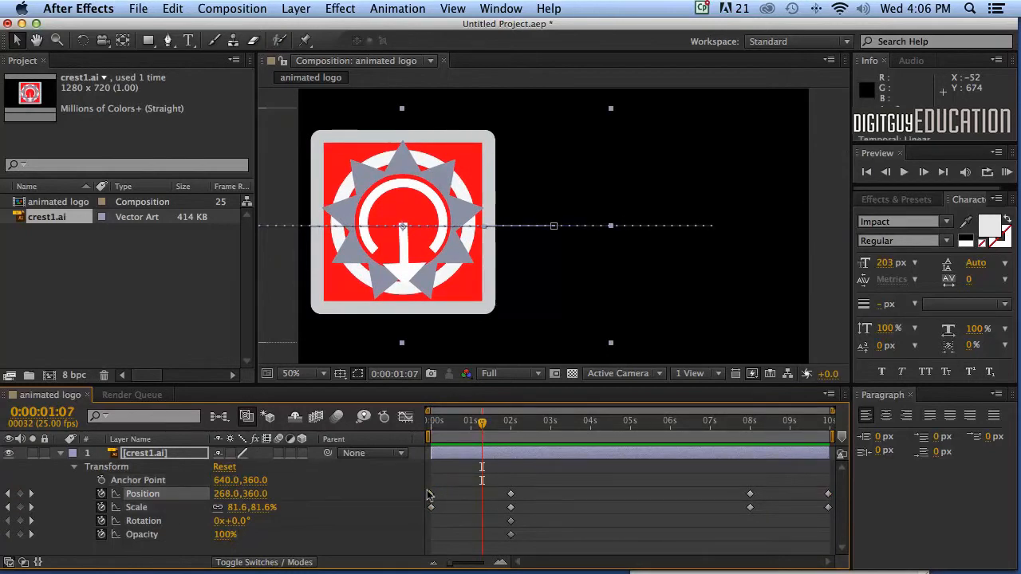
pyautogui.click(510, 494)
pyautogui.moveTo(484, 421); pyautogui.dragTo(508, 435)
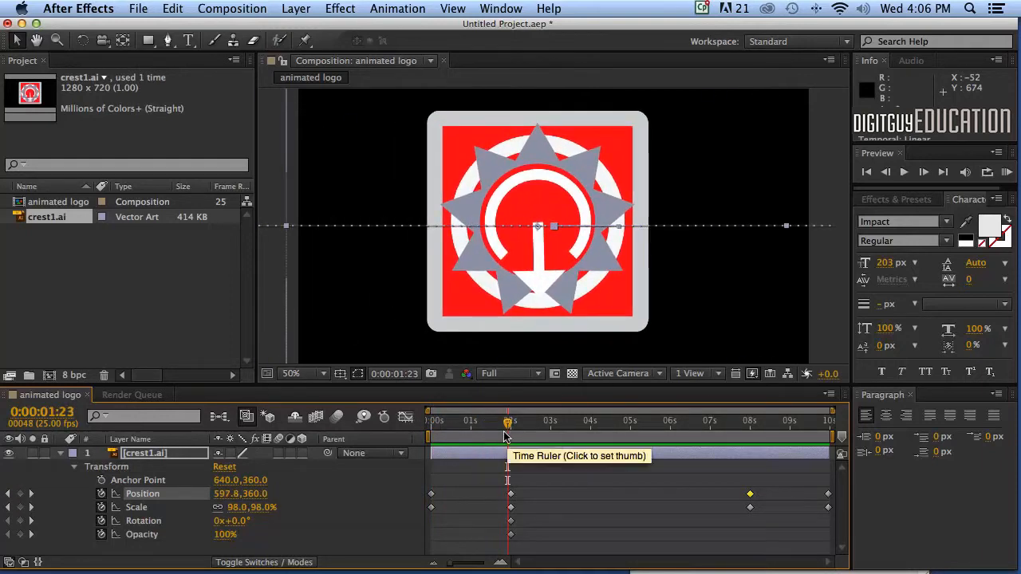
pyautogui.press('pagedown')
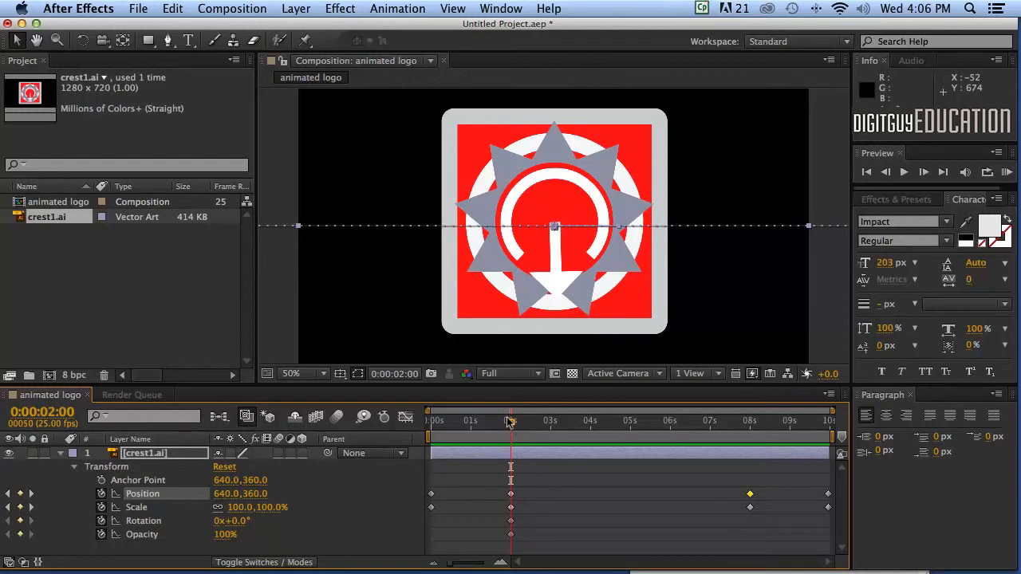
pyautogui.moveTo(510, 421)
pyautogui.mouseDown()
pyautogui.moveTo(501, 422)
pyautogui.moveTo(531, 424)
pyautogui.moveTo(507, 429)
pyautogui.mouseUp()
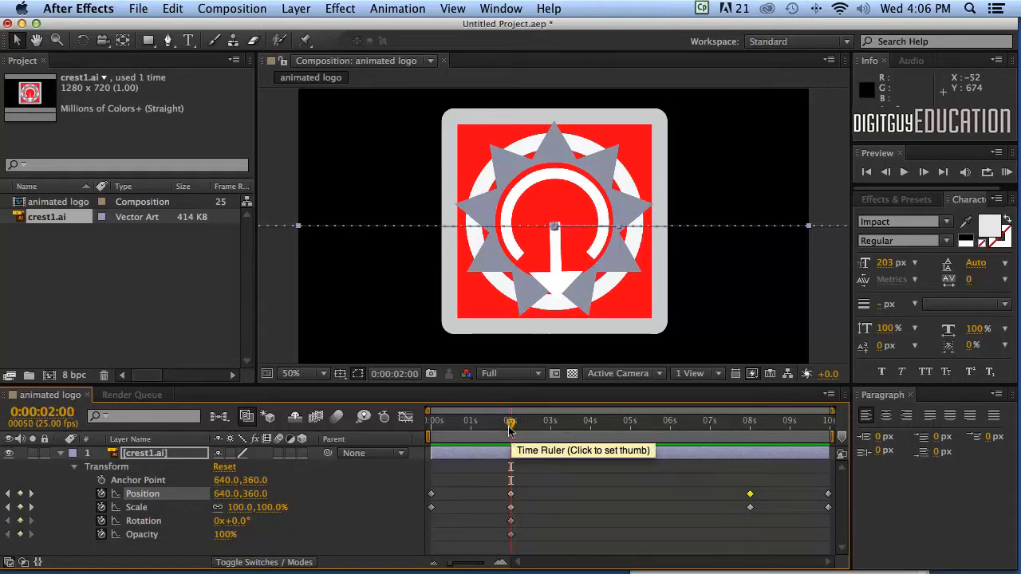
pyautogui.press('k')
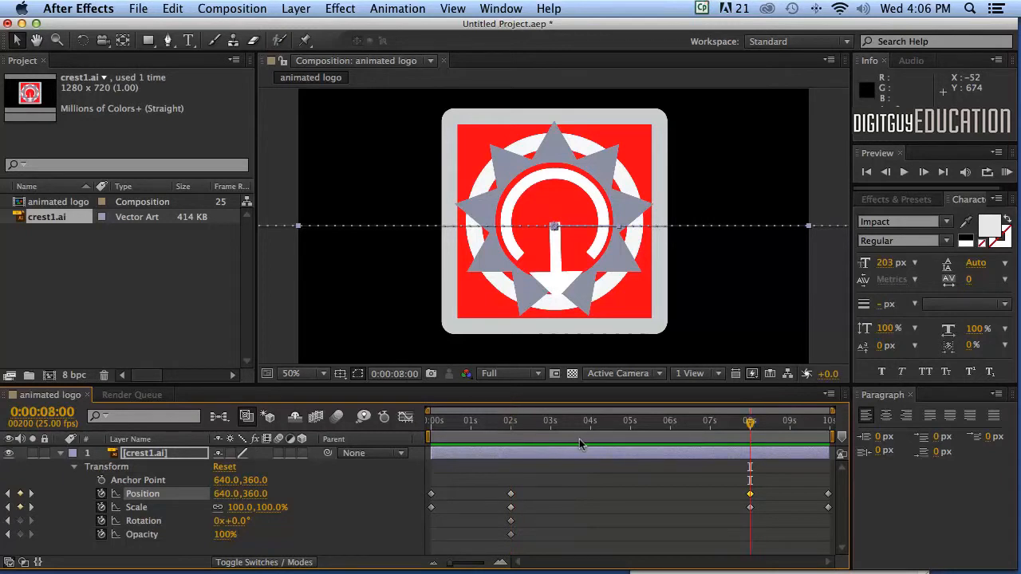
pyautogui.press('j')
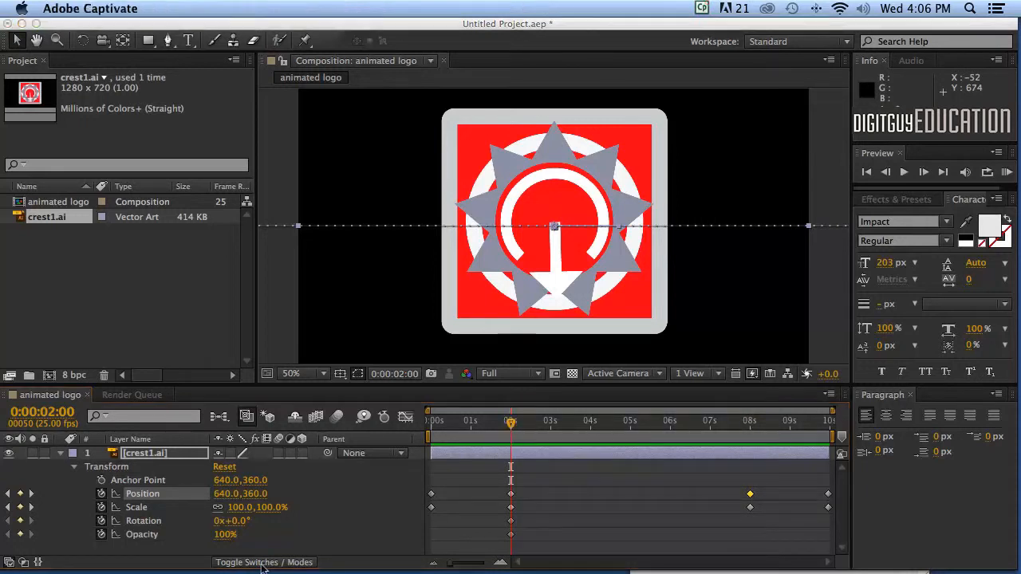
# Highlight the crest layer's keyframes property by property, including Opacity and Scale.
pyautogui.click(140, 533)
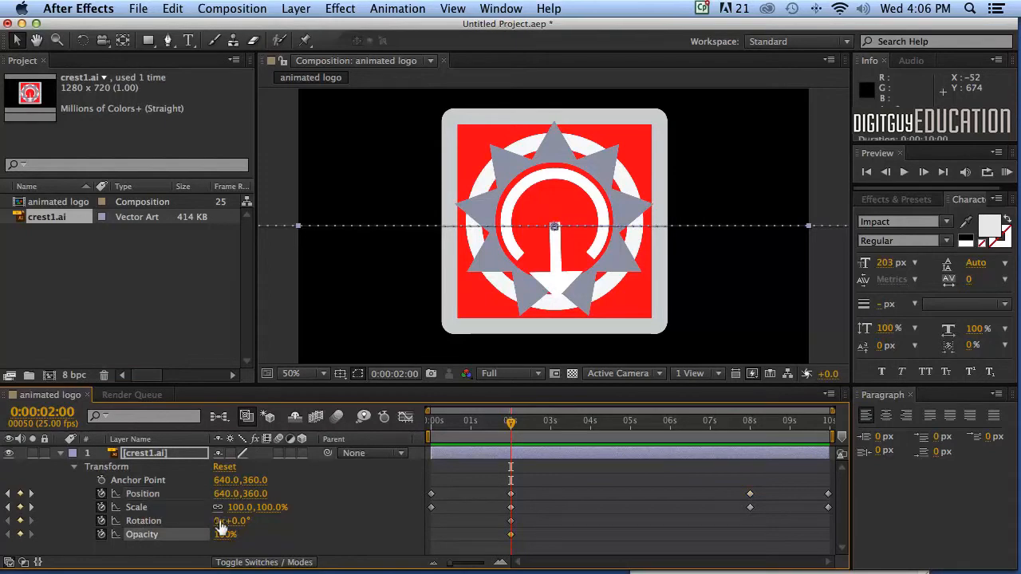
pyautogui.click(146, 489)
pyautogui.click(137, 507)
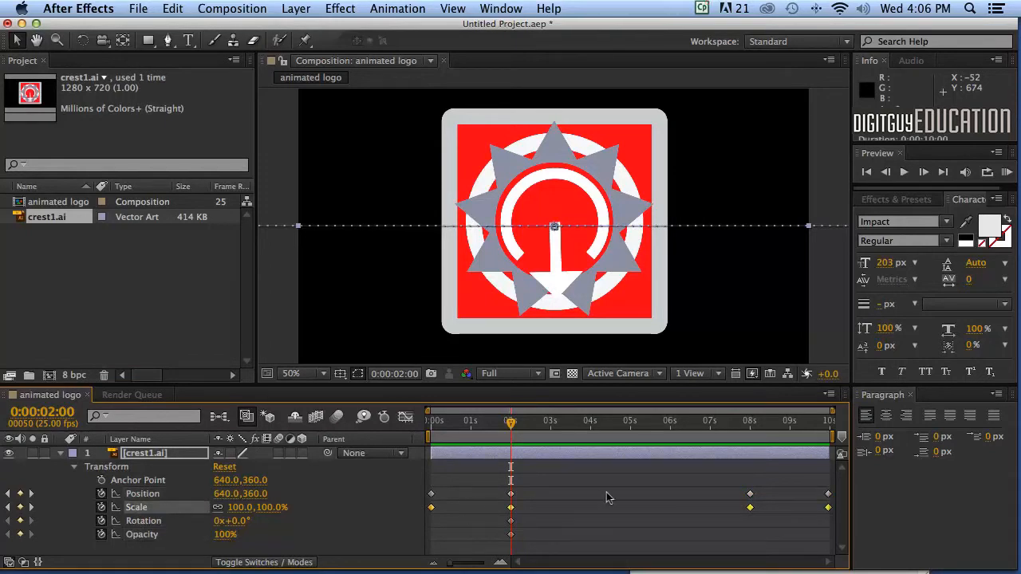
# Set the crest layer's opacity to 0% at the first frame of the composition.
pyautogui.click(511, 535)
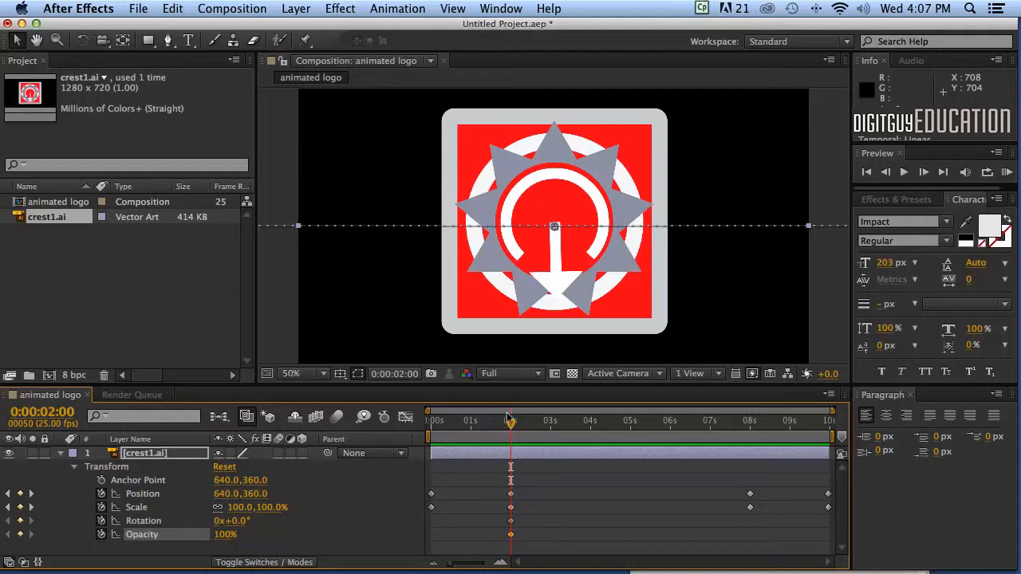
pyautogui.moveTo(510, 422); pyautogui.dragTo(419, 431)
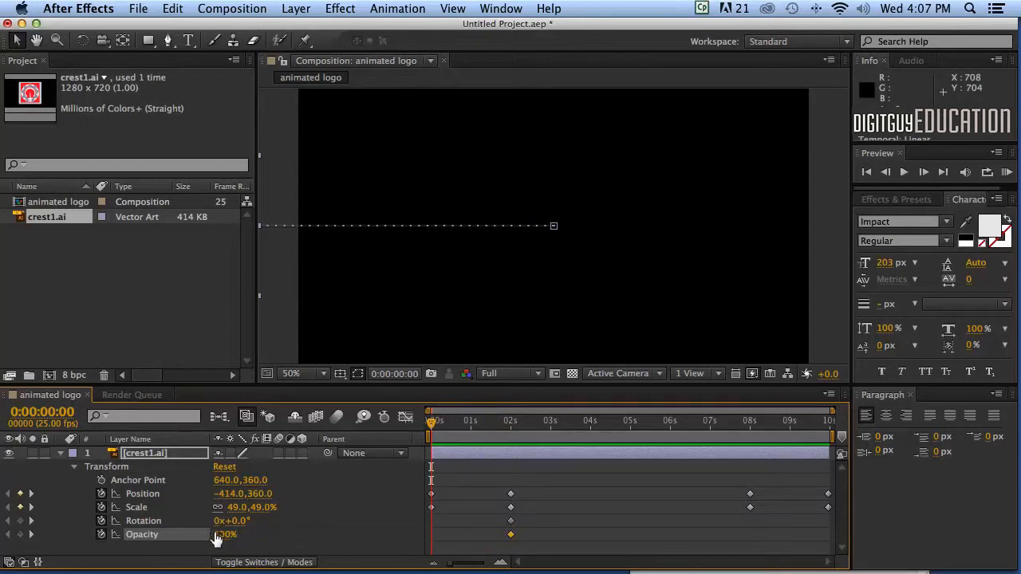
pyautogui.moveTo(218, 537); pyautogui.dragTo(212, 536)
# Add a 100% opacity keyframe at 8 seconds and select the keyframe columns at 8 and 2 seconds in turn.
pyautogui.moveTo(429, 422); pyautogui.dragTo(509, 422)
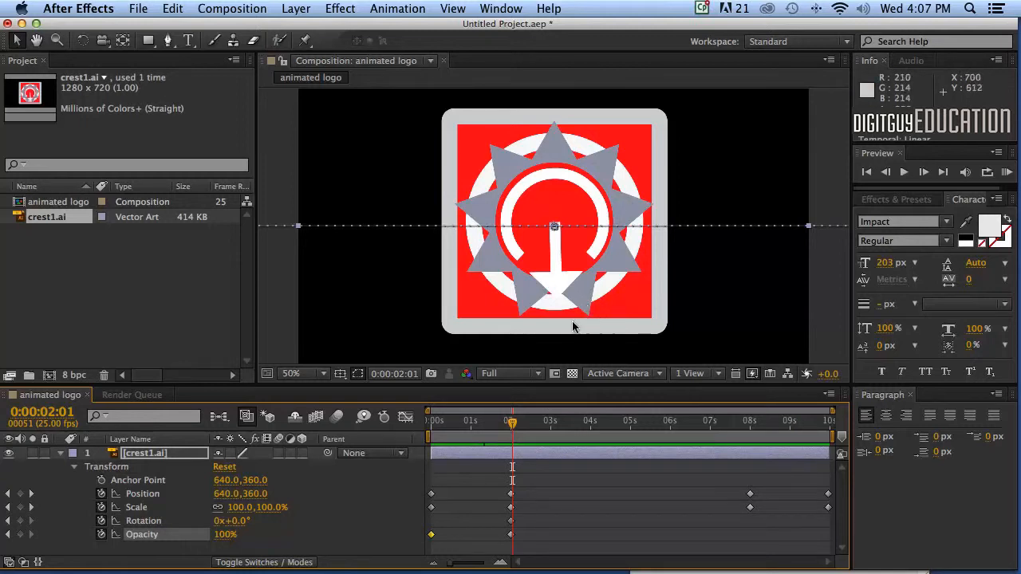
pyautogui.press('k')
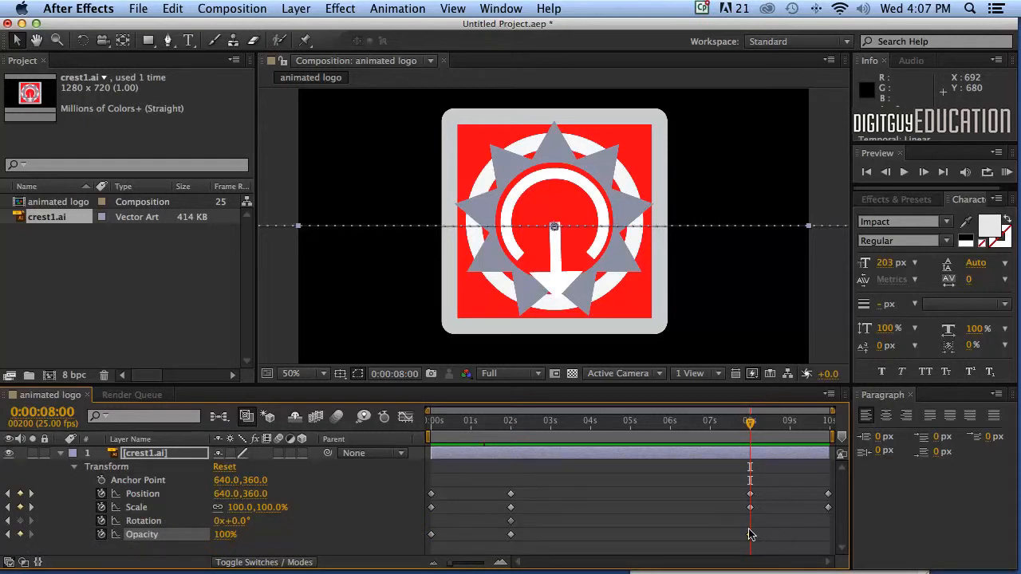
pyautogui.moveTo(747, 420)
pyautogui.mouseDown()
pyautogui.moveTo(520, 420)
pyautogui.moveTo(750, 437)
pyautogui.mouseUp()
pyautogui.click(760, 488)
pyautogui.moveTo(760, 488); pyautogui.dragTo(735, 549)
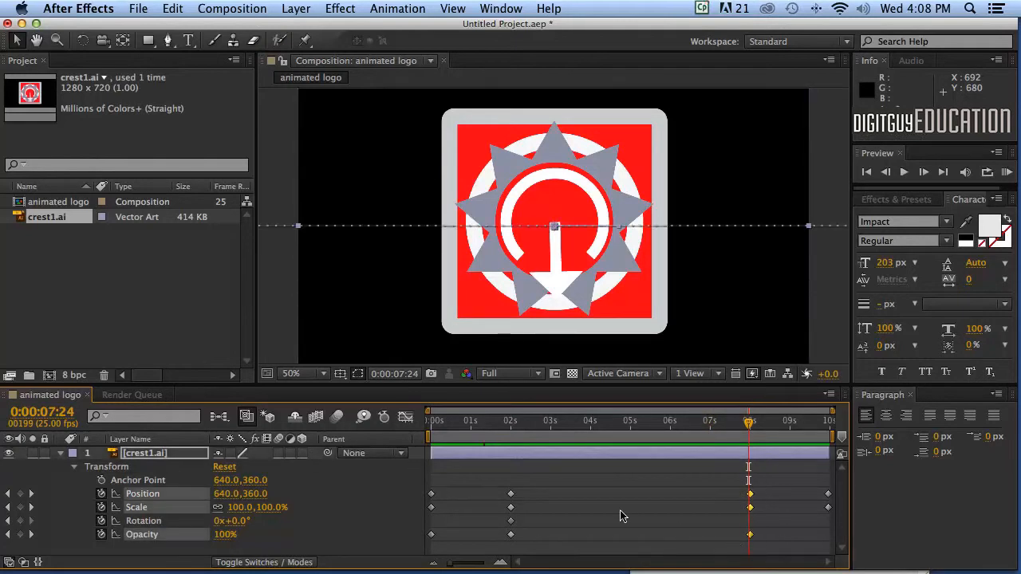
pyautogui.moveTo(531, 483); pyautogui.dragTo(489, 549)
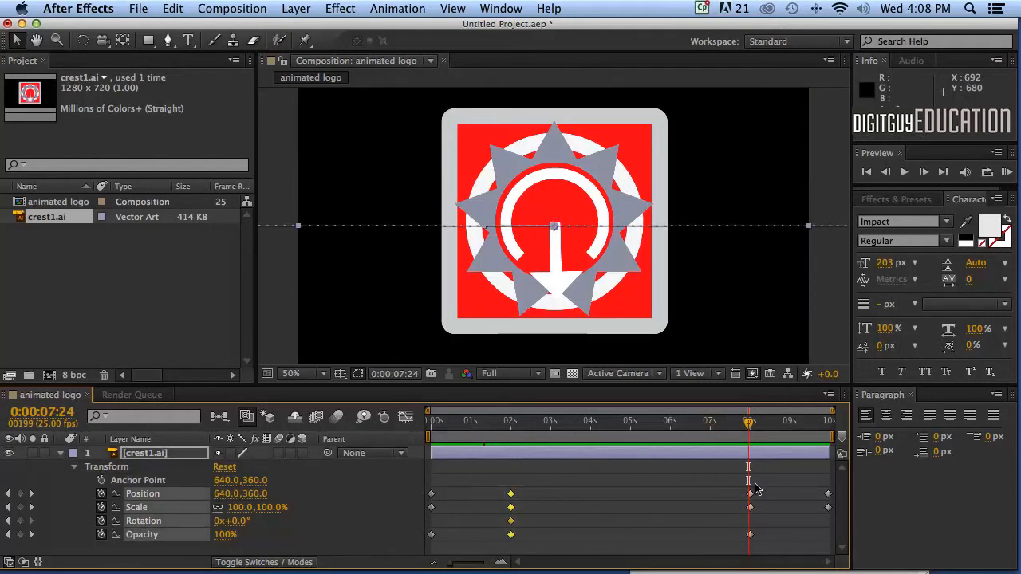
# Set the crest layer's opacity to 0% at the last frame, 0:00:09:24.
pyautogui.moveTo(748, 420); pyautogui.dragTo(832, 425)
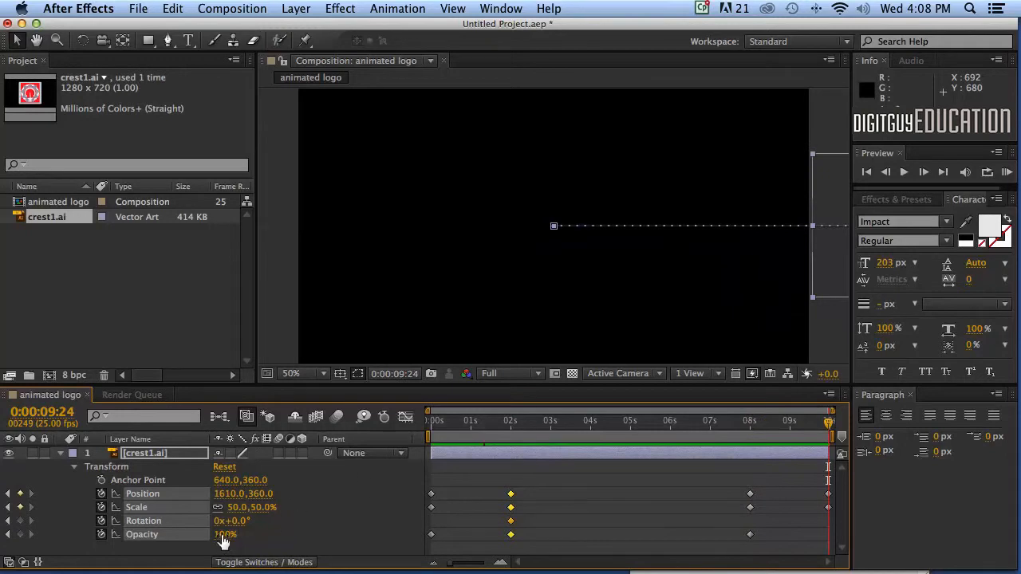
pyautogui.moveTo(217, 537); pyautogui.dragTo(182, 529)
pyautogui.click(567, 534)
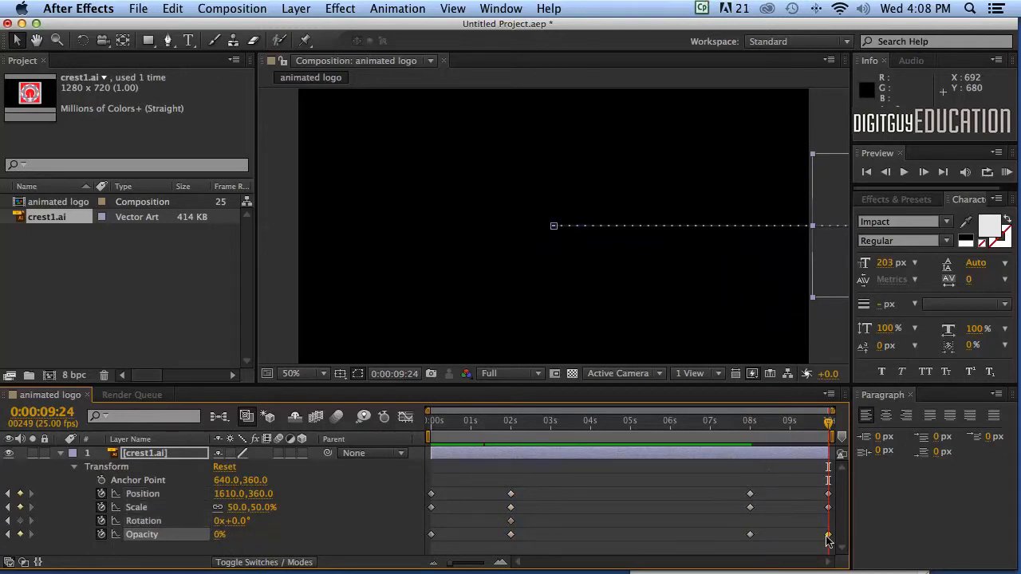
# Preview the opacity fade from the start of the composition.
pyautogui.moveTo(826, 420); pyautogui.dragTo(386, 397)
pyautogui.press('space')
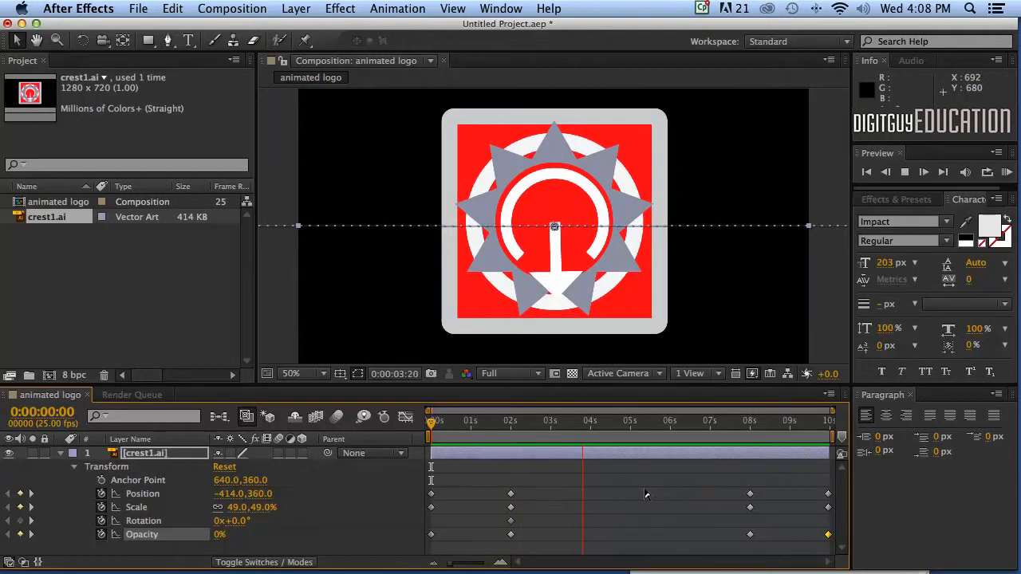
pyautogui.press('space')
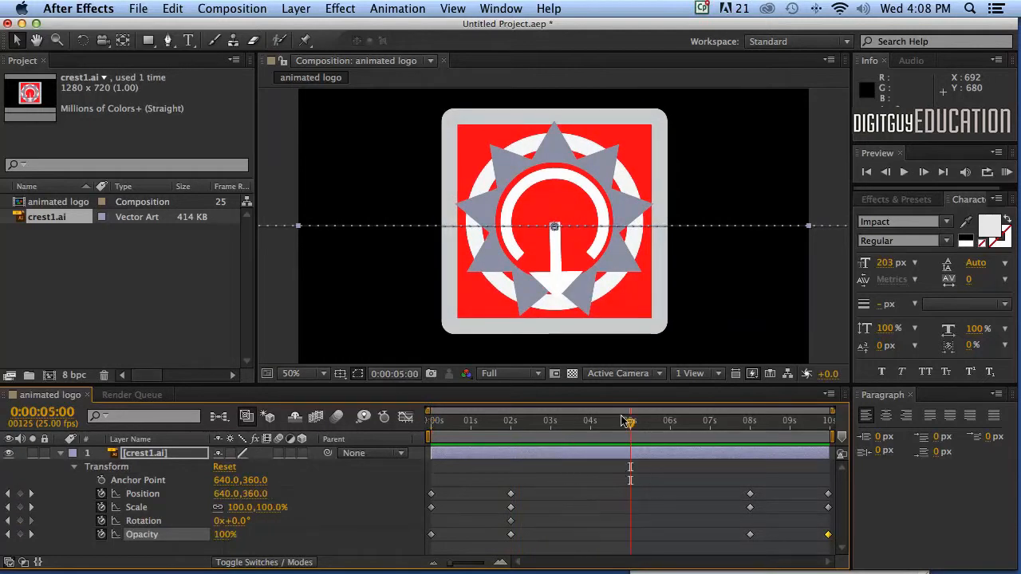
# Add a rotation keyframe of 0x+0.0° at the first frame of the crest layer.
pyautogui.moveTo(628, 421); pyautogui.dragTo(415, 431)
pyautogui.moveTo(496, 437); pyautogui.dragTo(416, 438)
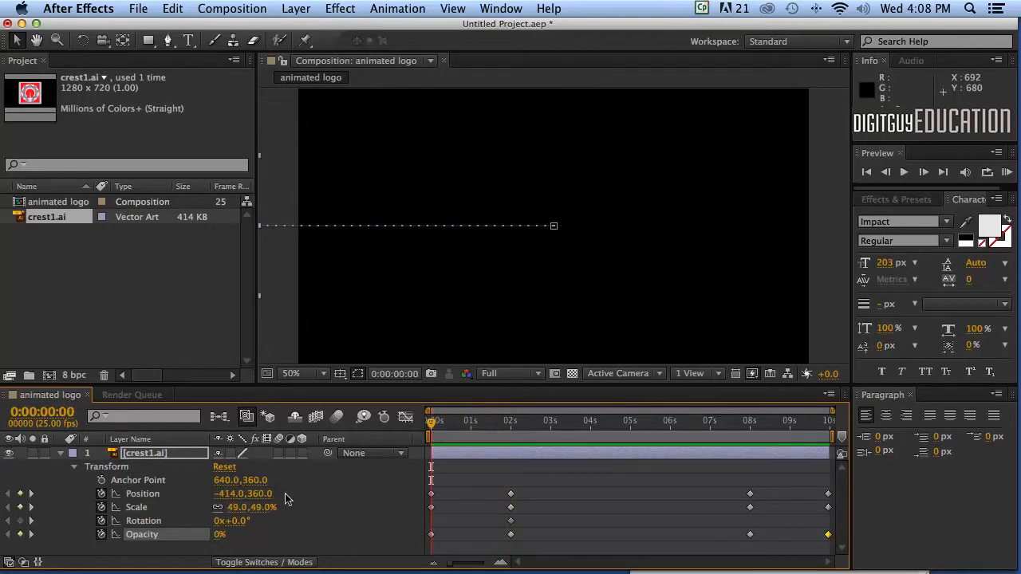
pyautogui.click(20, 521)
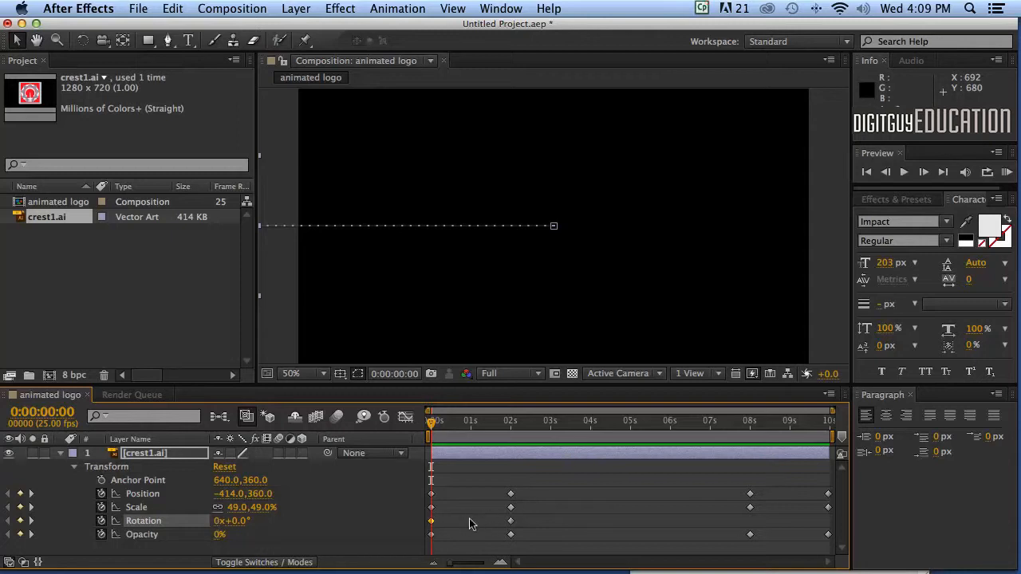
# Set the rotation keyframe at 2 seconds to 2 full revolutions.
pyautogui.press('k')
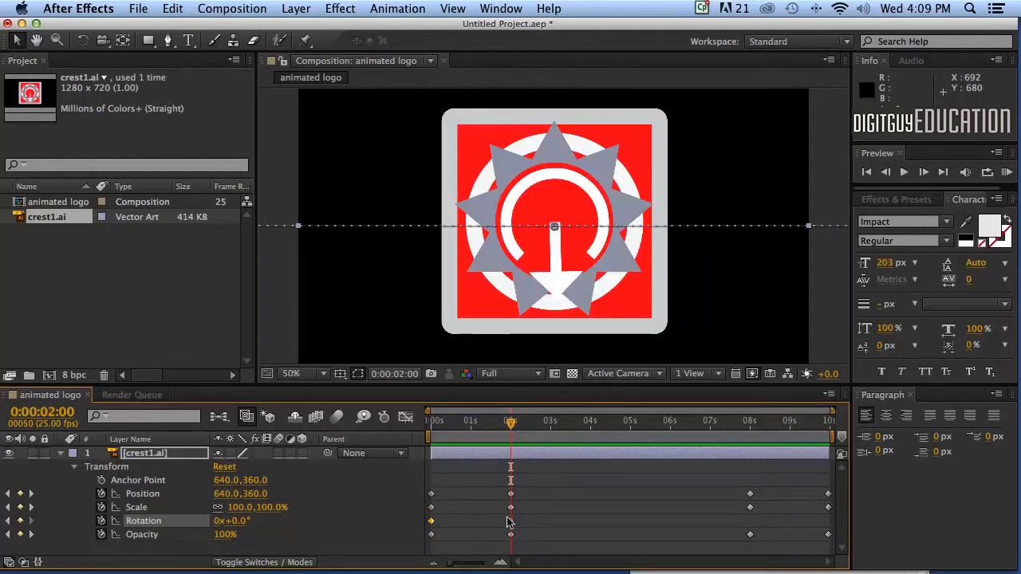
pyautogui.click(507, 523)
pyautogui.click(216, 521)
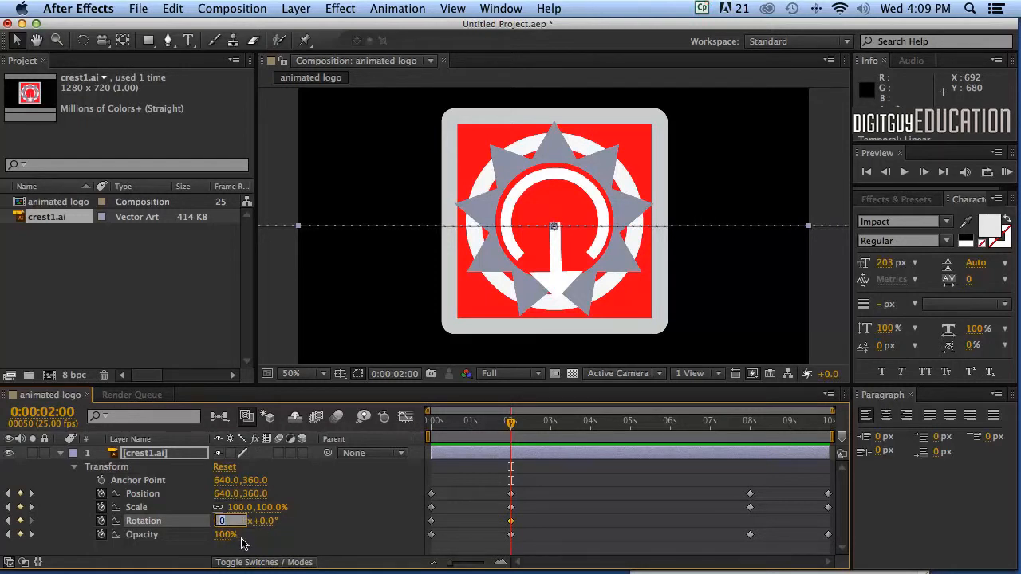
pyautogui.write('2')
pyautogui.press('Return')
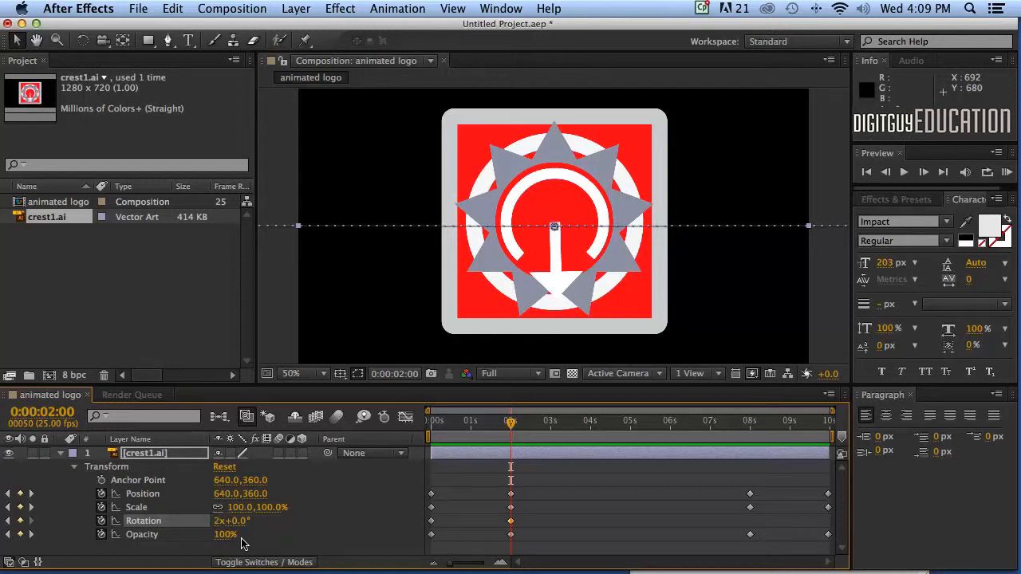
# Preview the crest spinning into the frame from the start of the composition.
pyautogui.moveTo(507, 421); pyautogui.dragTo(391, 423)
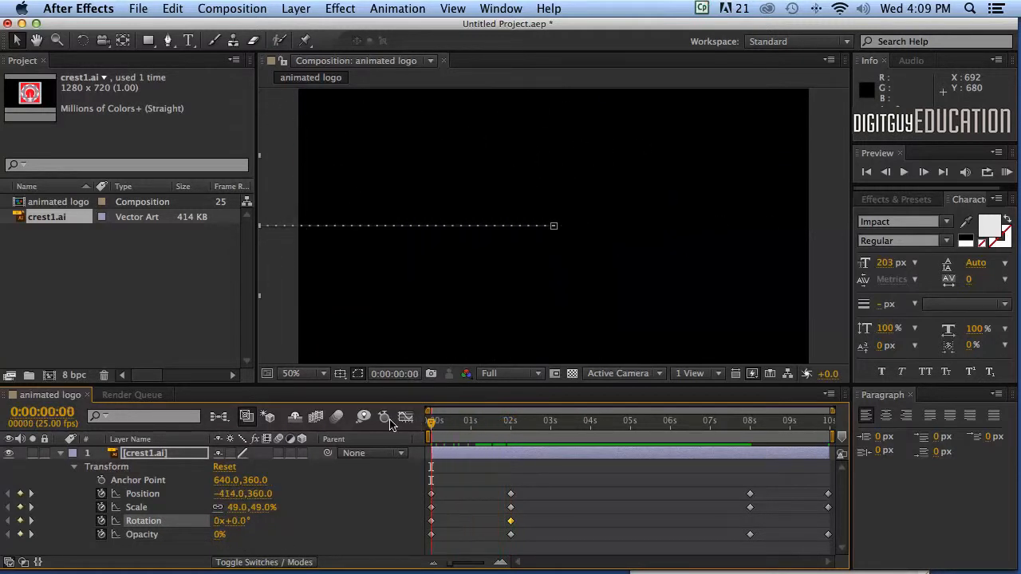
pyautogui.press('space')
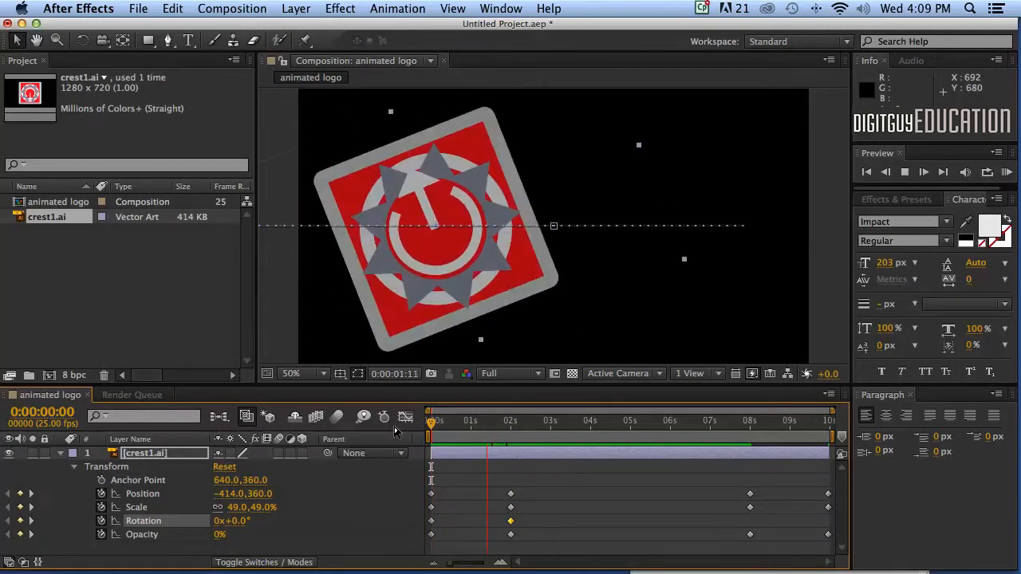
pyautogui.click(556, 420)
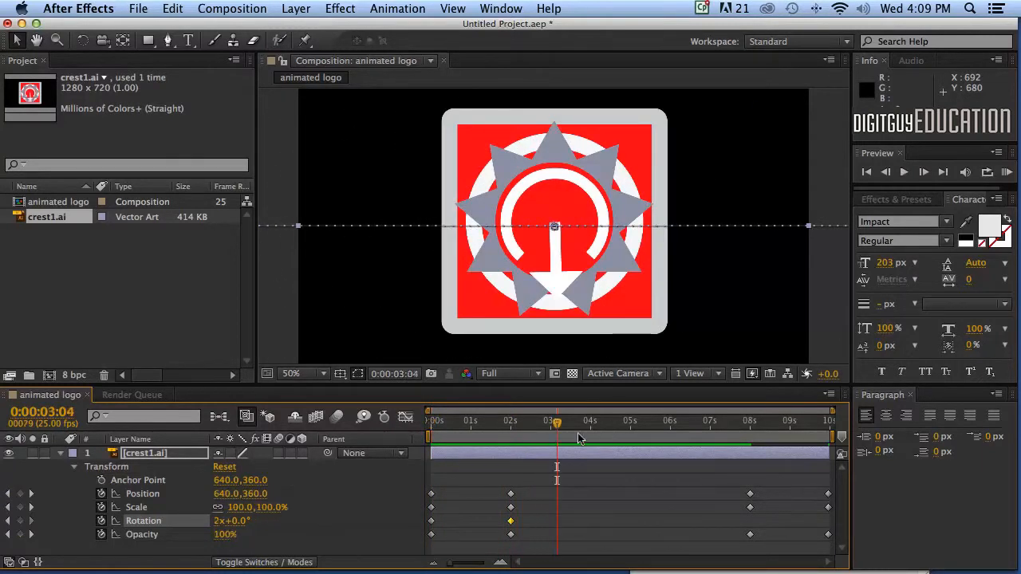
# Add a rotation keyframe at 8 seconds that holds the 2x+0.0° value from the 2-second keyframe.
pyautogui.moveTo(556, 420); pyautogui.dragTo(508, 428)
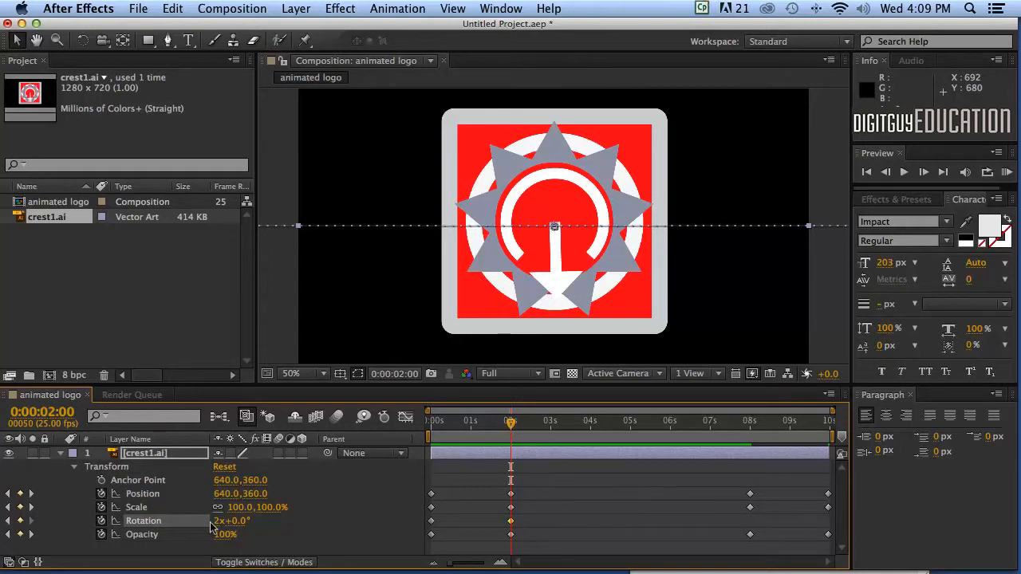
pyautogui.press('k')
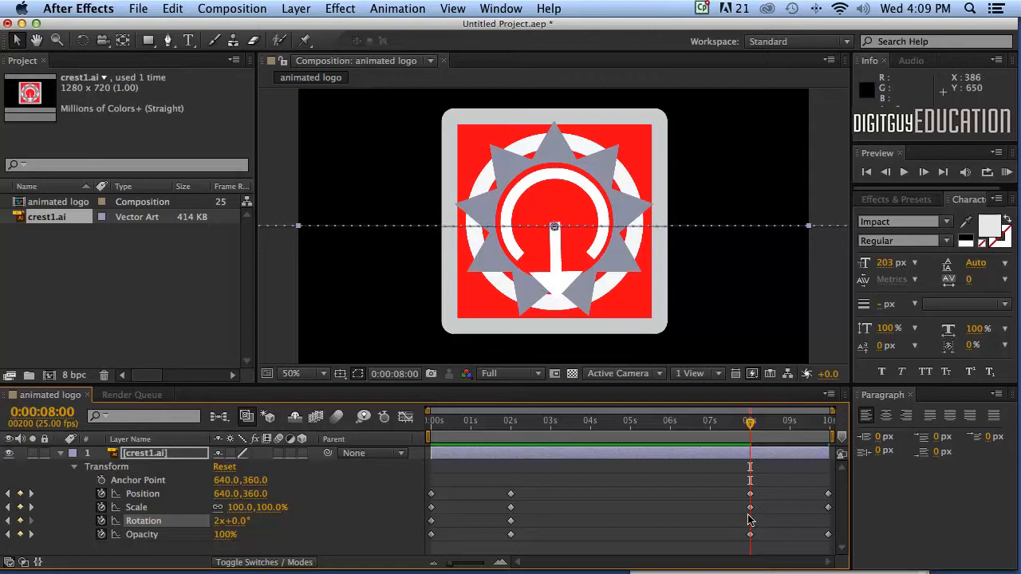
pyautogui.click(510, 521)
pyautogui.click(750, 521)
# Key the crest's rotation at the last frame, 0:00:09:24, two full revolutions beyond the 8-second keyframe.
pyautogui.moveTo(748, 423); pyautogui.dragTo(830, 440)
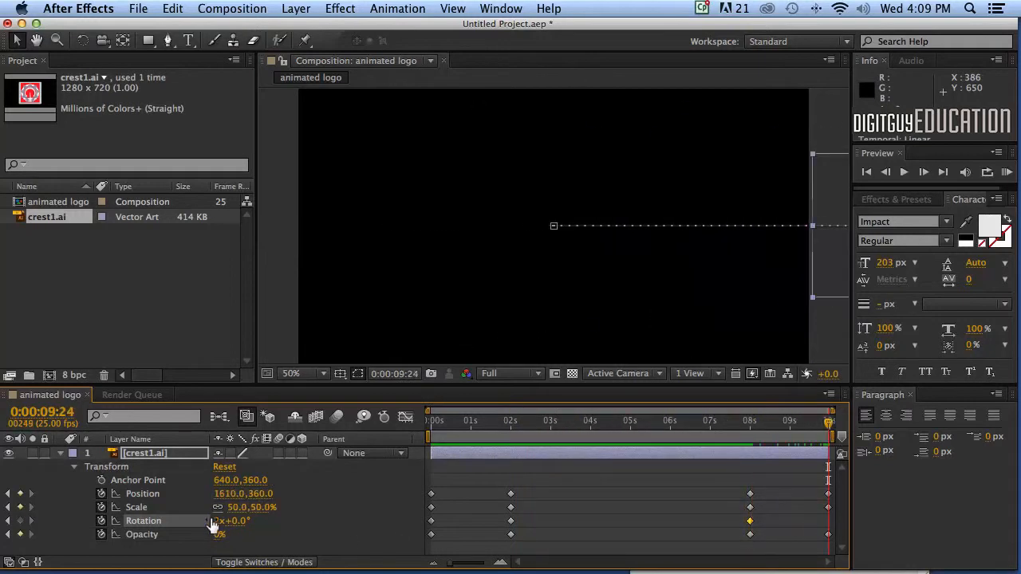
pyautogui.click(217, 521)
pyautogui.write('2')
pyautogui.press('Return')
# Play the complete logo animation from the start and scrub back towards the middle of the composition.
pyautogui.click(511, 521)
pyautogui.moveTo(826, 421); pyautogui.dragTo(361, 417)
pyautogui.press('space')
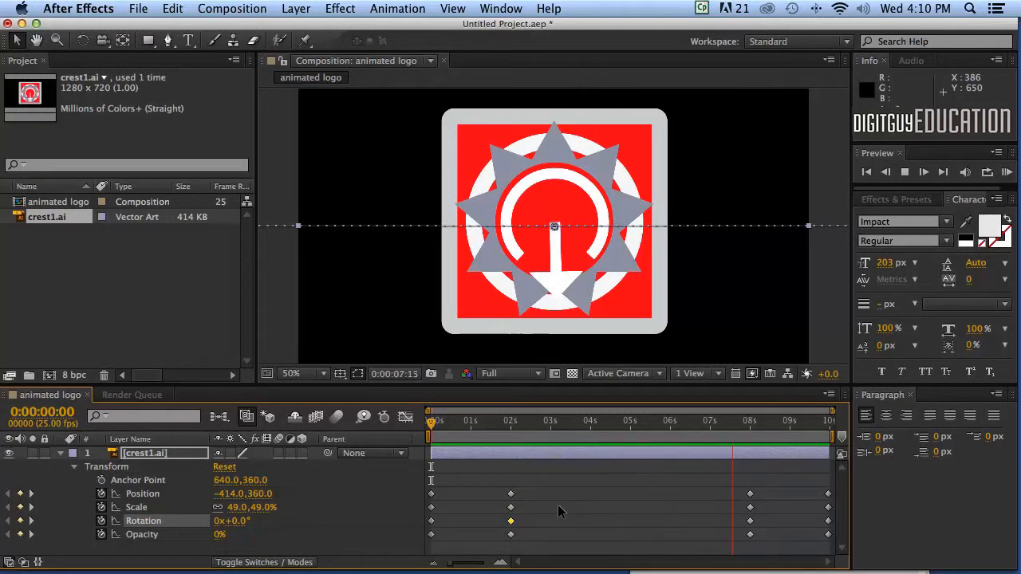
pyautogui.press('space')
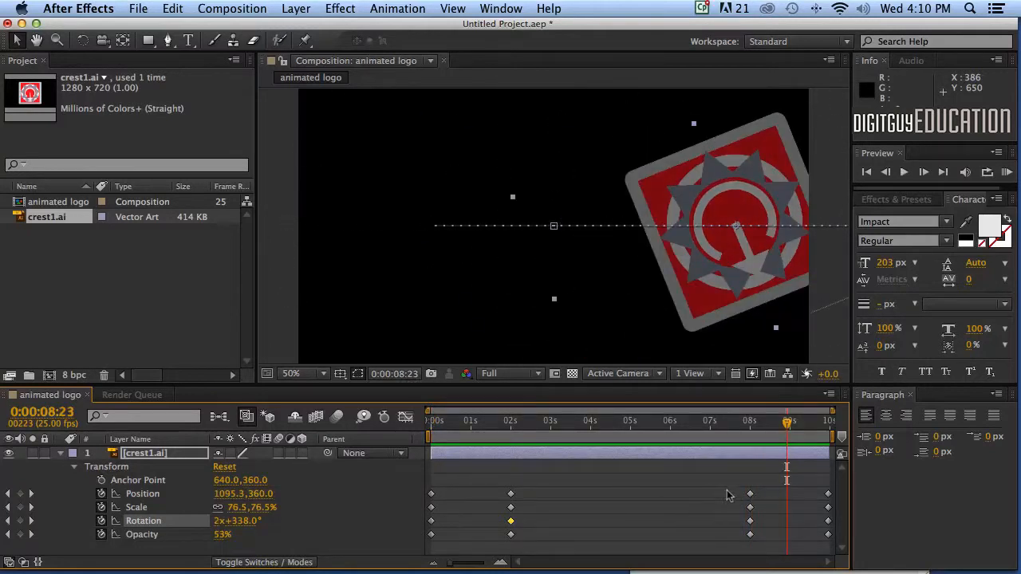
pyautogui.moveTo(786, 424); pyautogui.dragTo(613, 451)
# Move all four of the crest's 2-second keyframes to 3 seconds and its 8-second keyframes to 7 seconds.
pyautogui.click(520, 479)
pyautogui.moveTo(522, 483); pyautogui.dragTo(502, 545)
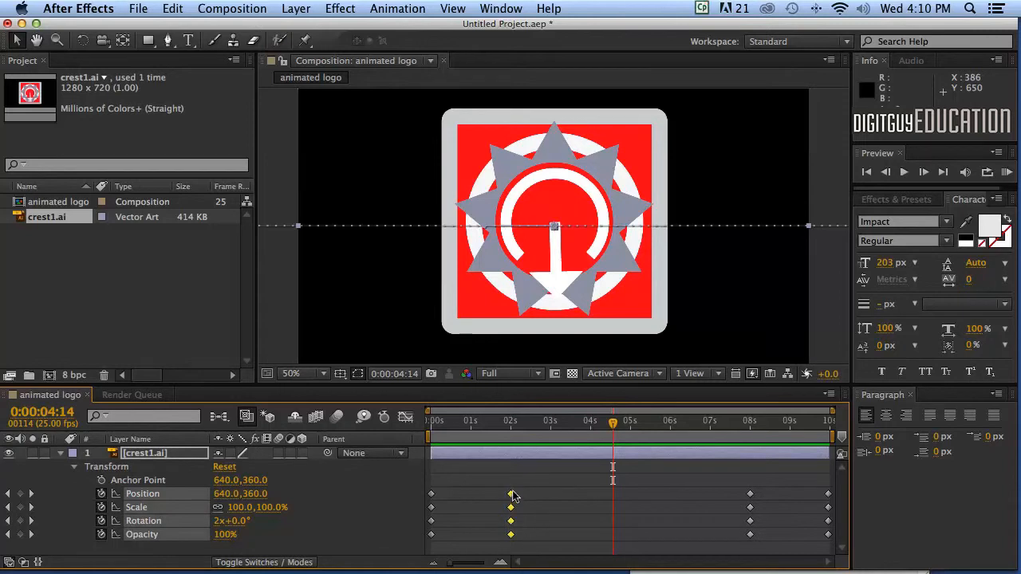
pyautogui.moveTo(508, 494); pyautogui.dragTo(547, 496)
pyautogui.moveTo(613, 421); pyautogui.dragTo(550, 424)
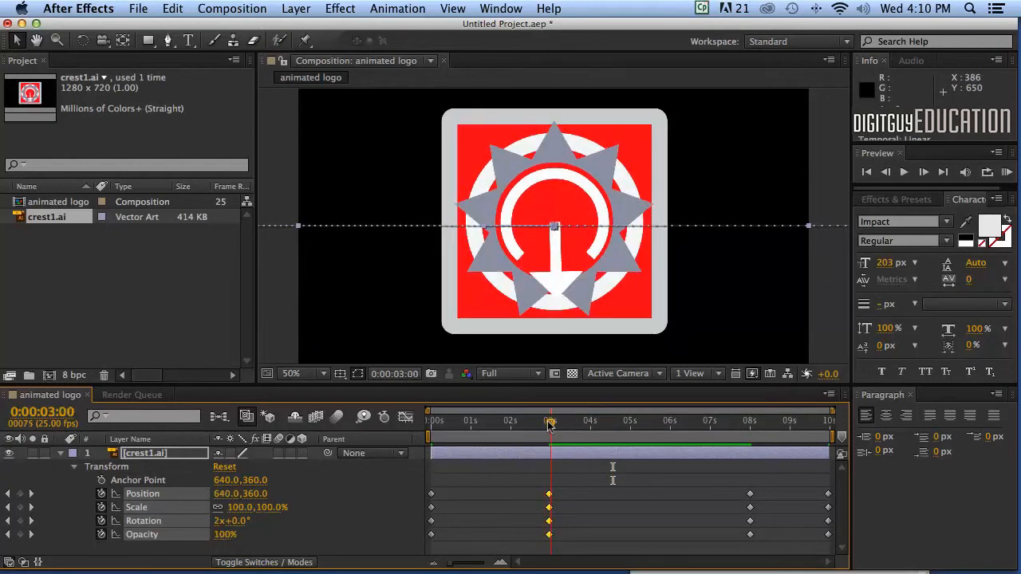
pyautogui.moveTo(761, 481); pyautogui.dragTo(741, 549)
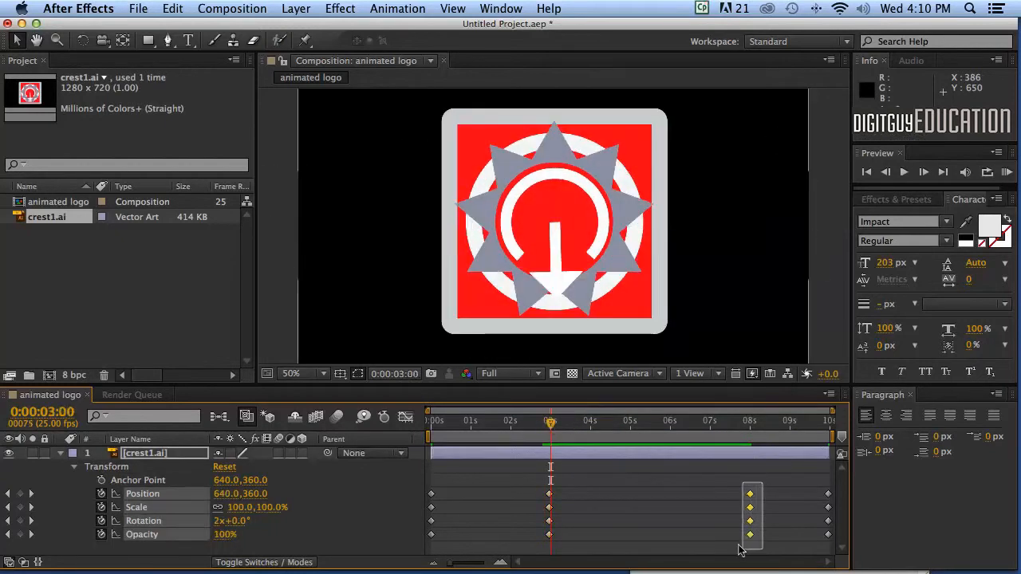
pyautogui.moveTo(752, 496); pyautogui.dragTo(708, 494)
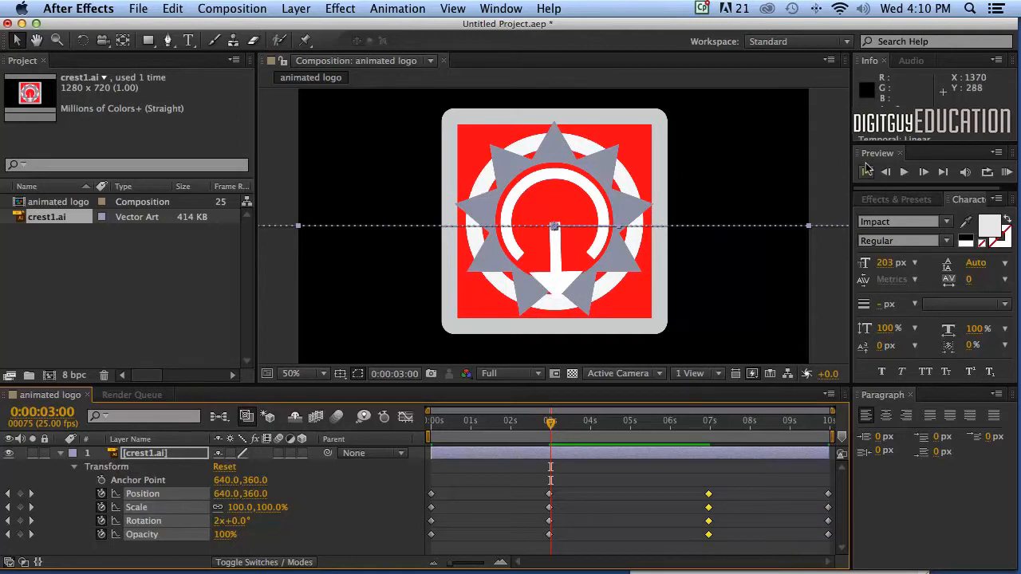
# Preview the retimed crest animation from the start of the composition and stop playback.
pyautogui.moveTo(543, 423); pyautogui.dragTo(600, 423)
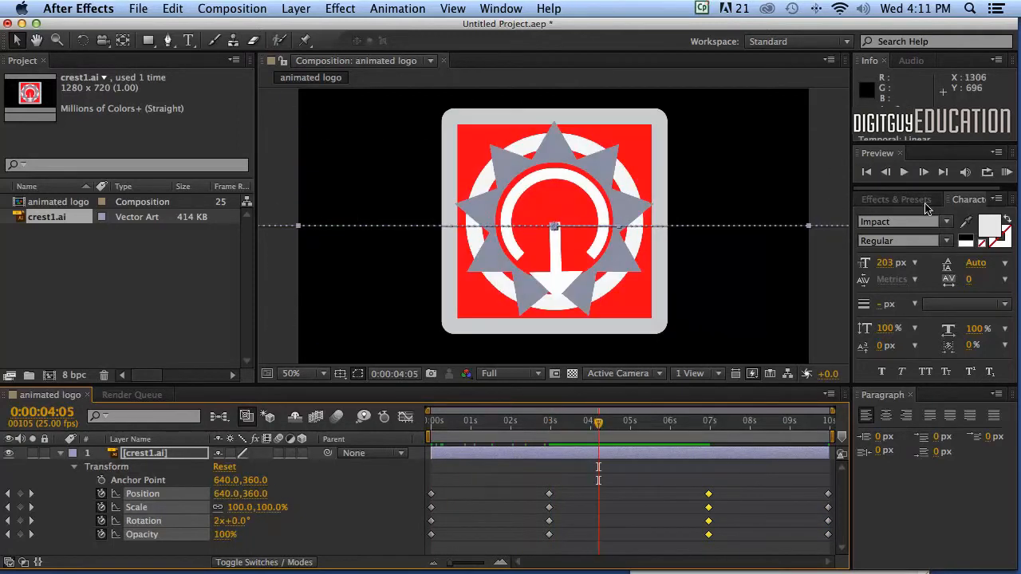
pyautogui.click(867, 172)
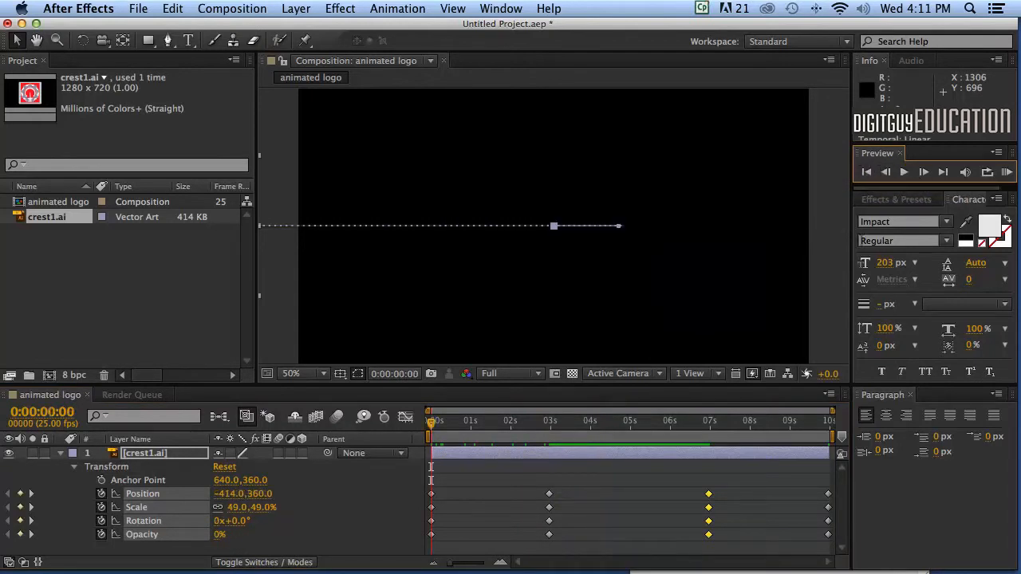
pyautogui.press('space')
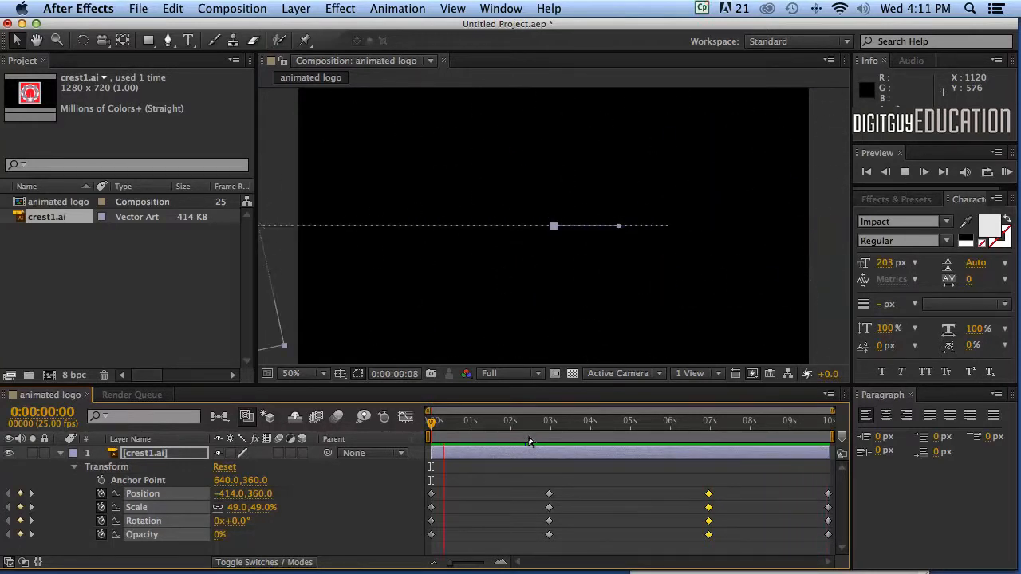
pyautogui.press('space')
# Move the crest's 3-second keyframes to just before 1 second and its 7-second keyframes to just after 9 seconds.
pyautogui.moveTo(561, 487); pyautogui.dragTo(466, 494)
pyautogui.moveTo(690, 482); pyautogui.dragTo(715, 539)
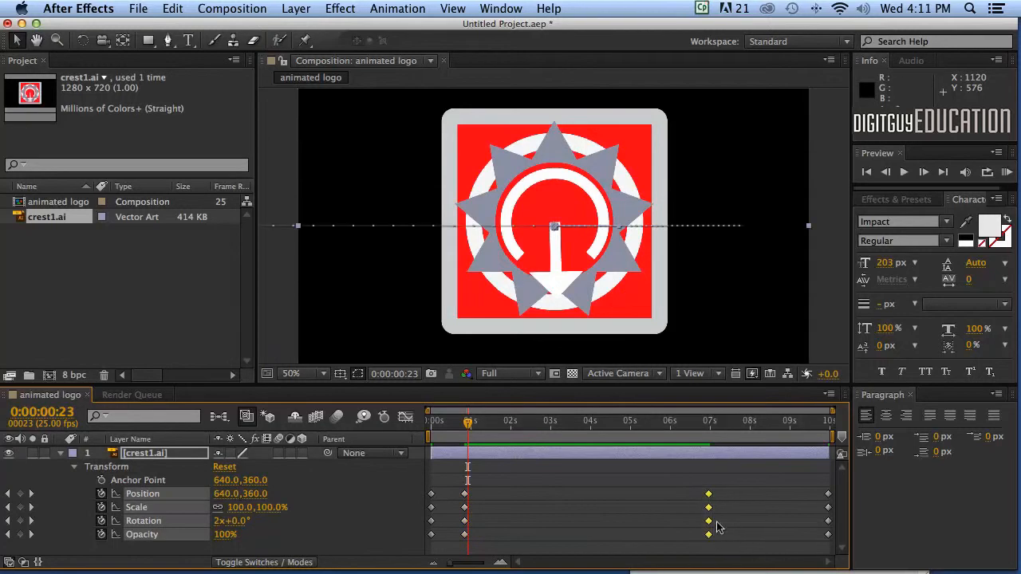
pyautogui.moveTo(705, 493); pyautogui.dragTo(792, 491)
# Play the animation with the shortened entrance and exit from the first frame and stop it.
pyautogui.click(867, 171)
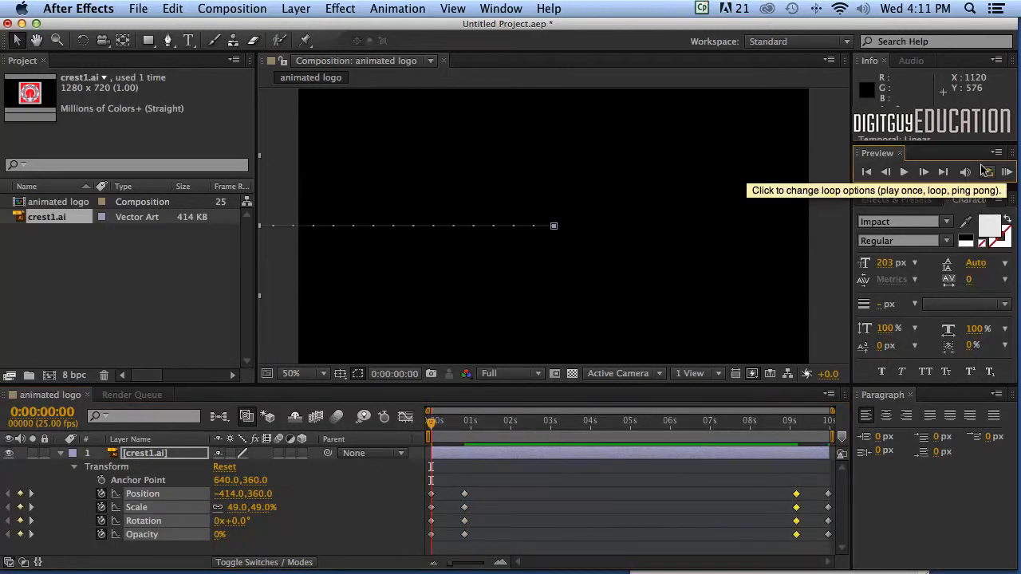
pyautogui.press('space')
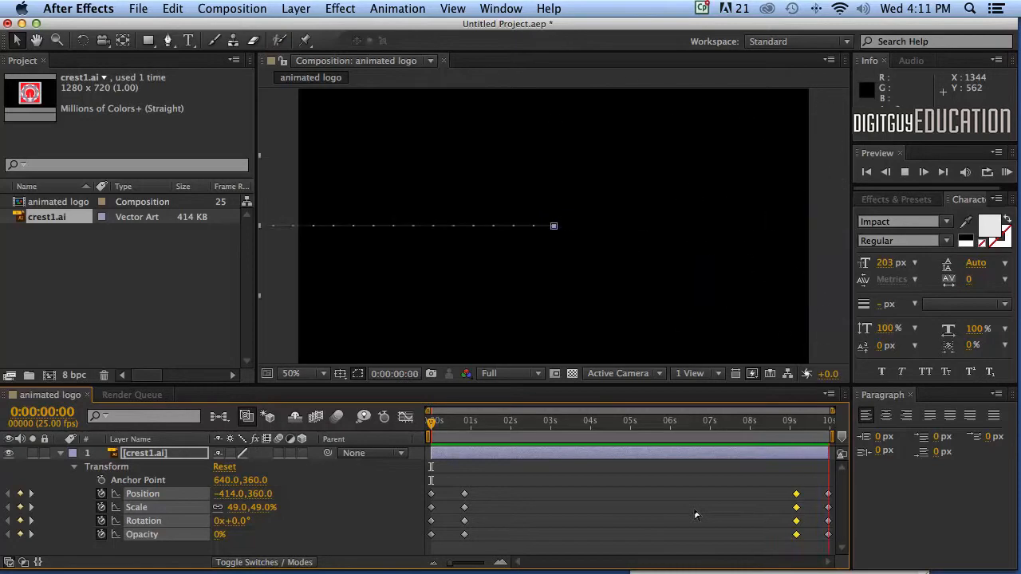
pyautogui.press('space')
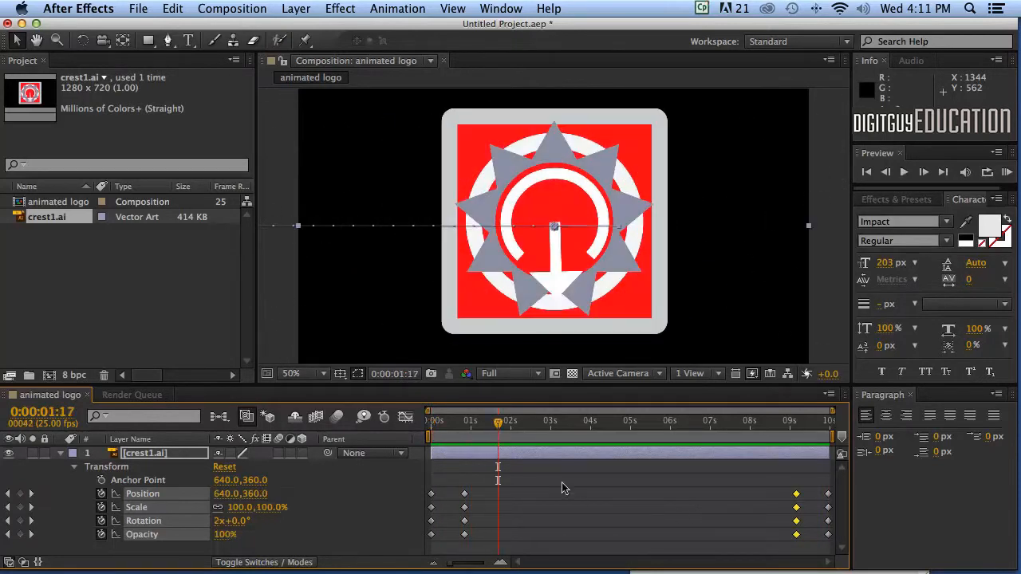
# Return the crest's entrance-end keyframes to about 2 seconds and its exit-start keyframes to 8 seconds.
pyautogui.moveTo(482, 486); pyautogui.dragTo(453, 547)
pyautogui.moveTo(461, 495); pyautogui.dragTo(505, 492)
pyautogui.moveTo(804, 484); pyautogui.dragTo(750, 492)
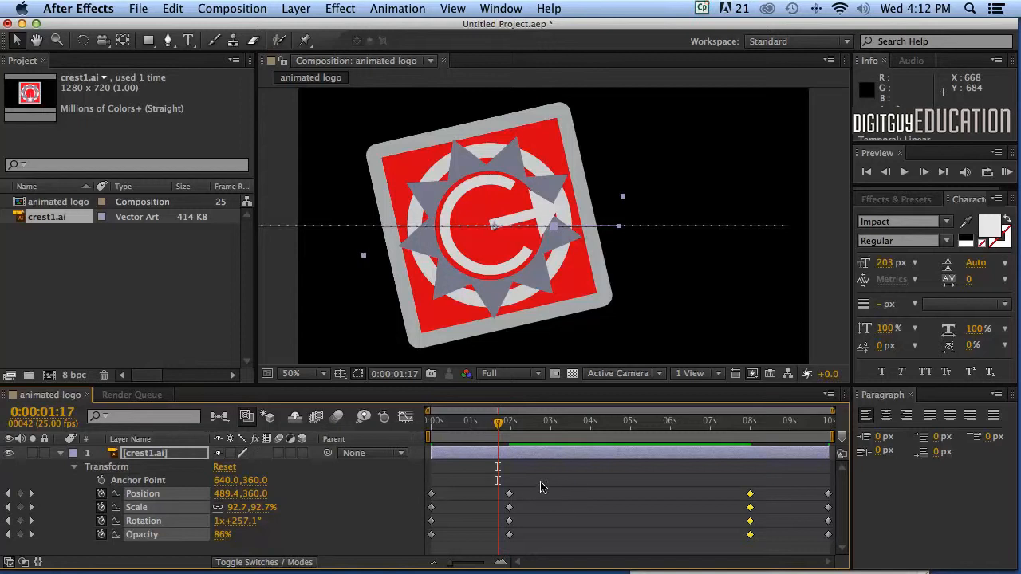
# Apply the Easy Ease keyframe assistant to all of the crest's position, scale, rotation and opacity keyframes.
pyautogui.moveTo(497, 423)
pyautogui.mouseDown()
pyautogui.moveTo(508, 424)
pyautogui.moveTo(485, 426)
pyautogui.mouseUp()
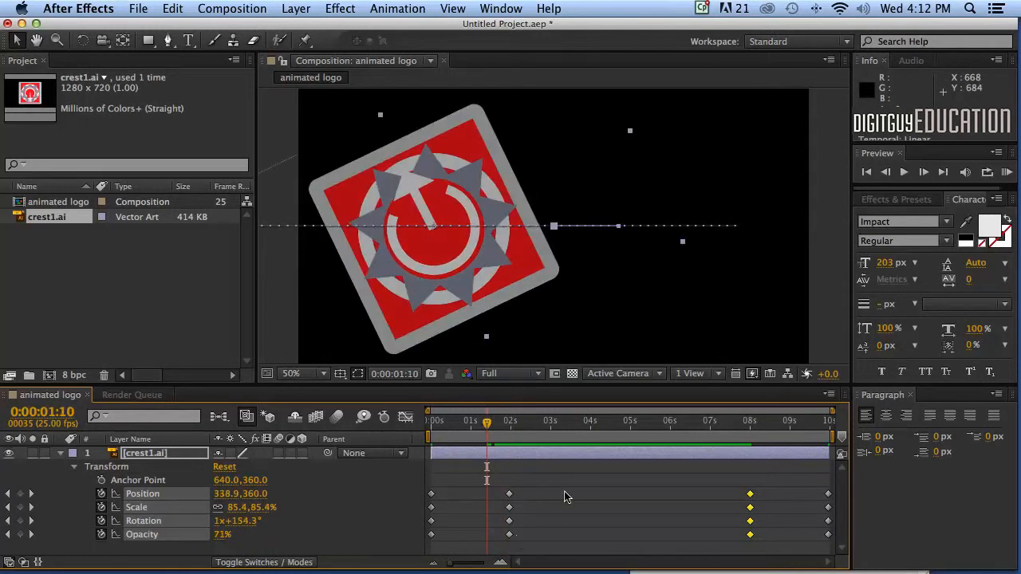
pyautogui.moveTo(492, 473); pyautogui.dragTo(533, 549)
pyautogui.moveTo(486, 423); pyautogui.dragTo(509, 423)
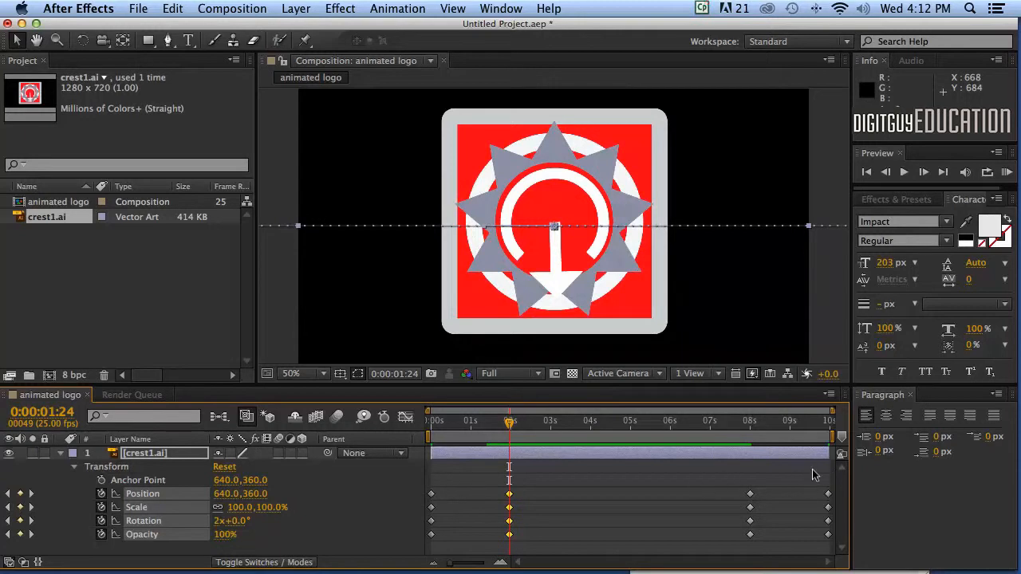
pyautogui.moveTo(431, 474); pyautogui.dragTo(832, 540)
pyautogui.click(393, 8)
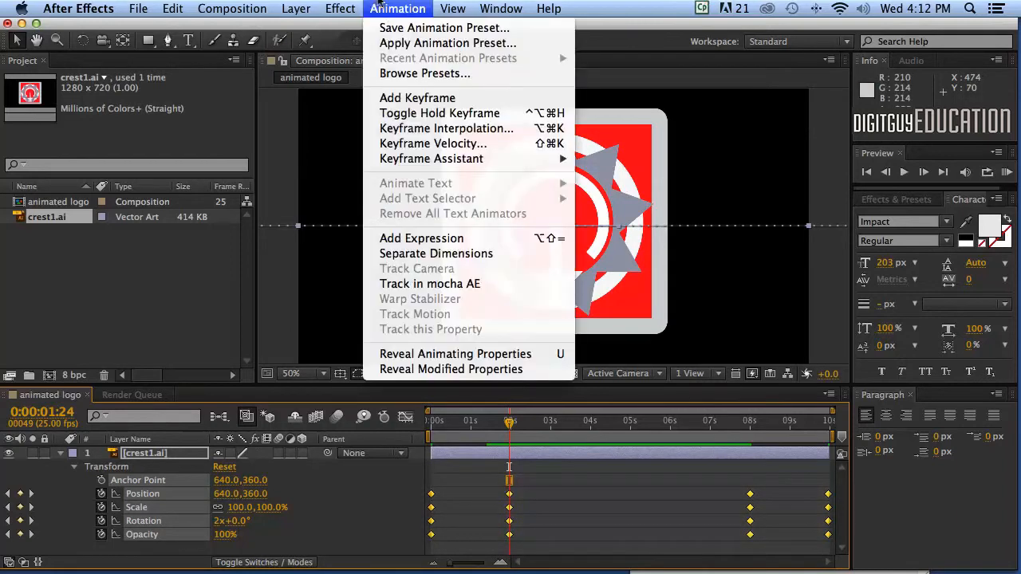
pyautogui.moveTo(422, 157)
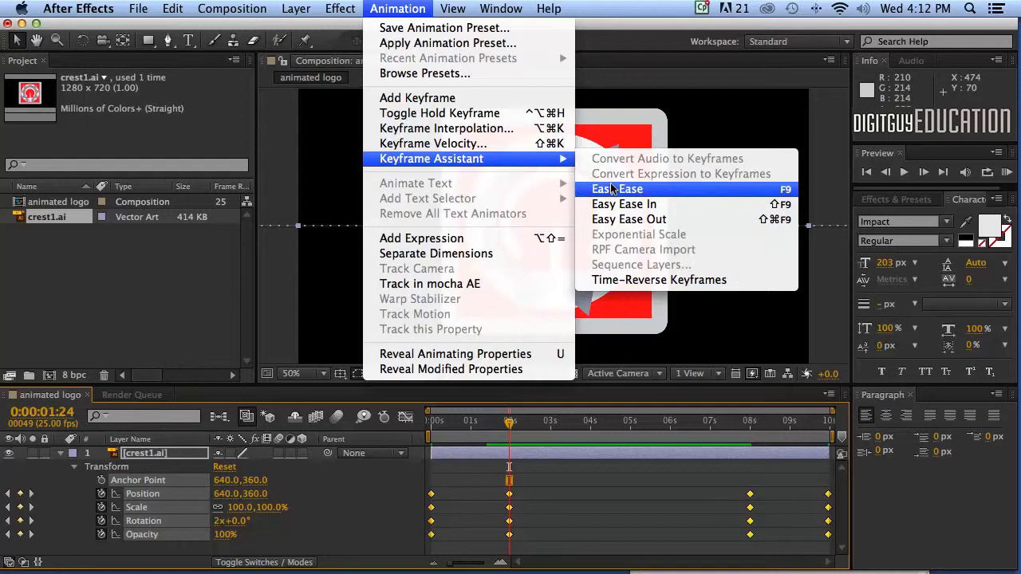
pyautogui.click(612, 188)
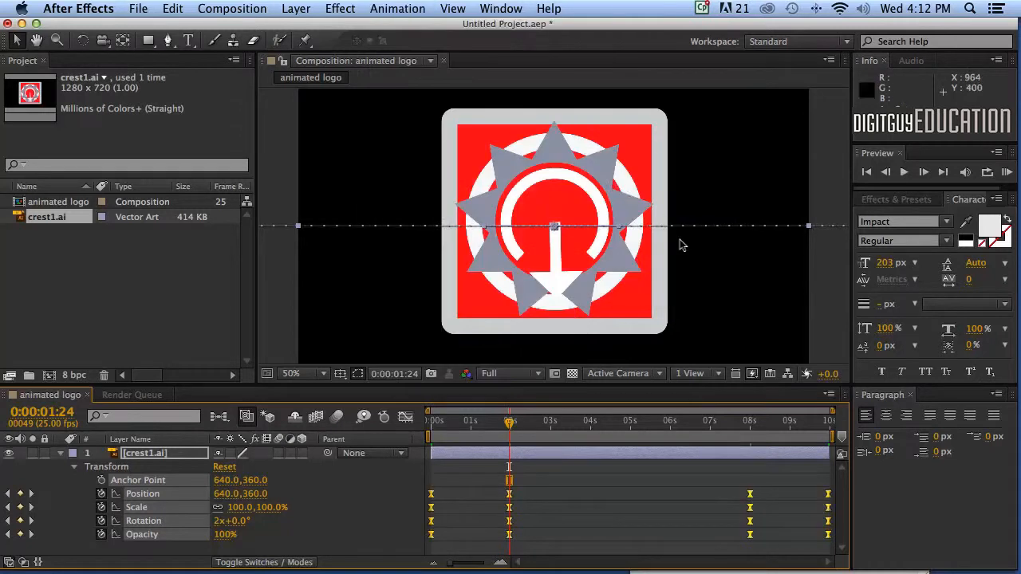
# Play the eased crest animation from the start and scrub from the last frame back to 2 seconds.
pyautogui.click(526, 483)
pyautogui.moveTo(527, 483); pyautogui.dragTo(502, 538)
pyautogui.moveTo(509, 422); pyautogui.dragTo(529, 422)
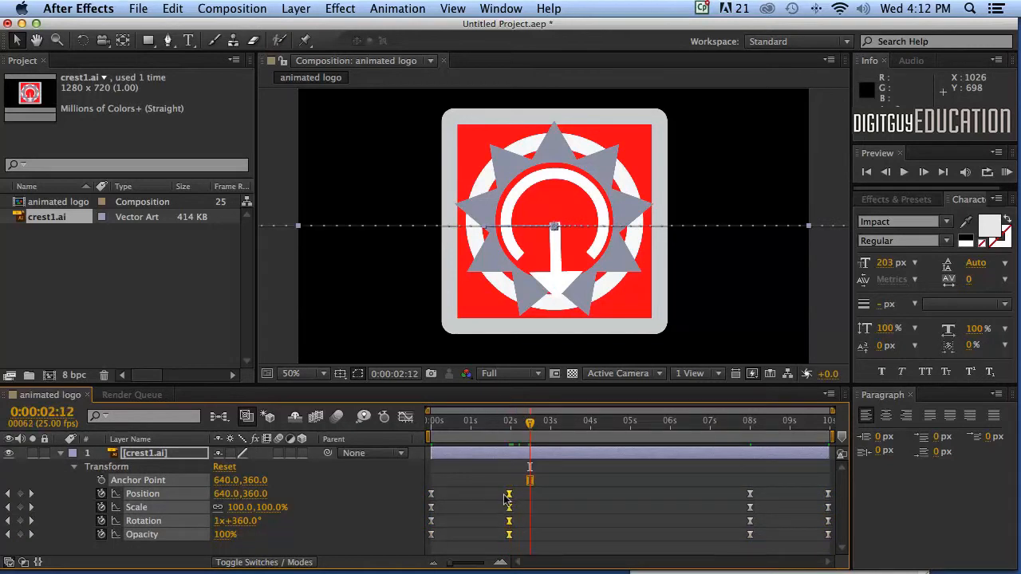
pyautogui.moveTo(530, 421); pyautogui.dragTo(408, 423)
pyautogui.press('space')
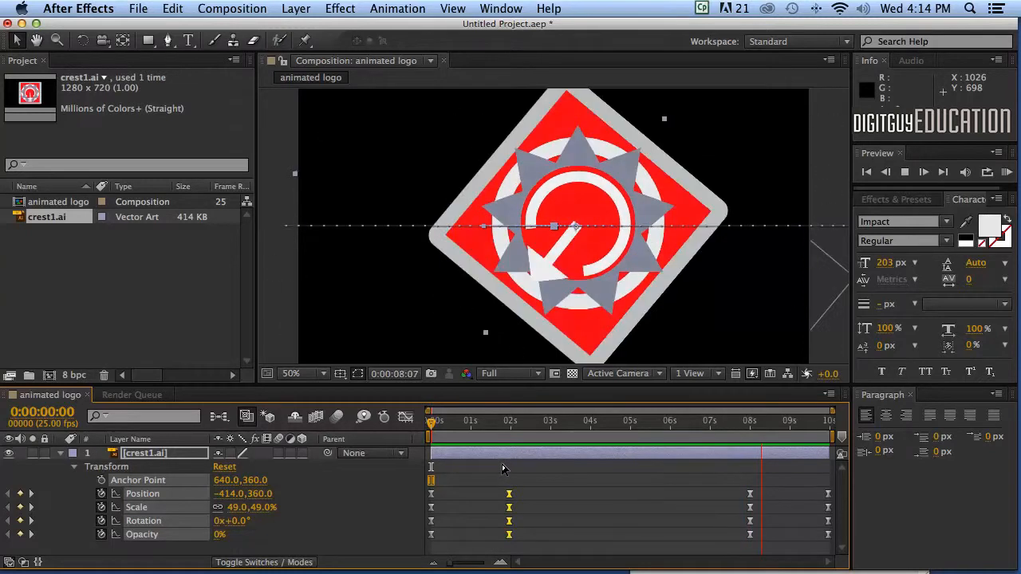
pyautogui.press('space')
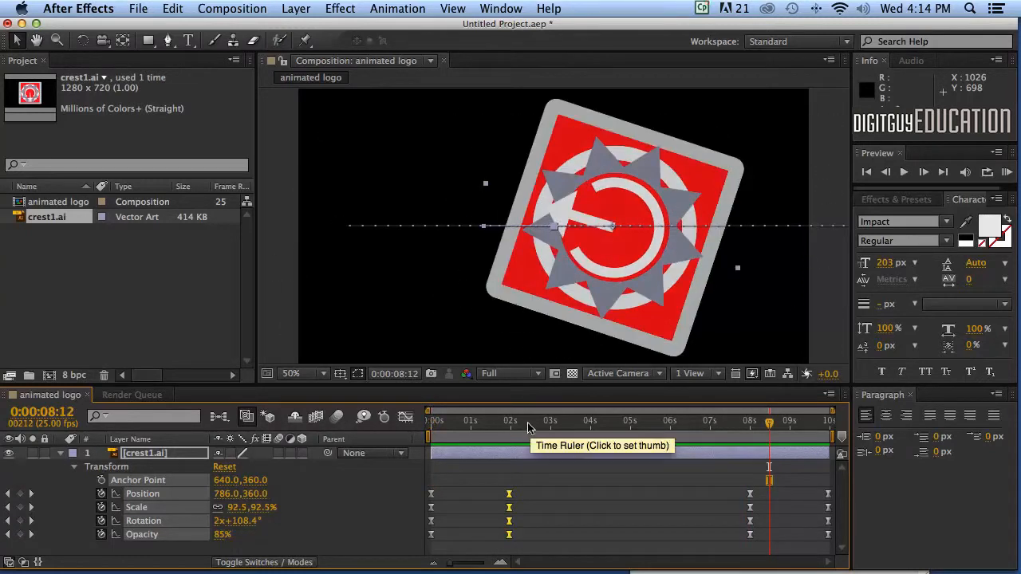
pyautogui.press('End')
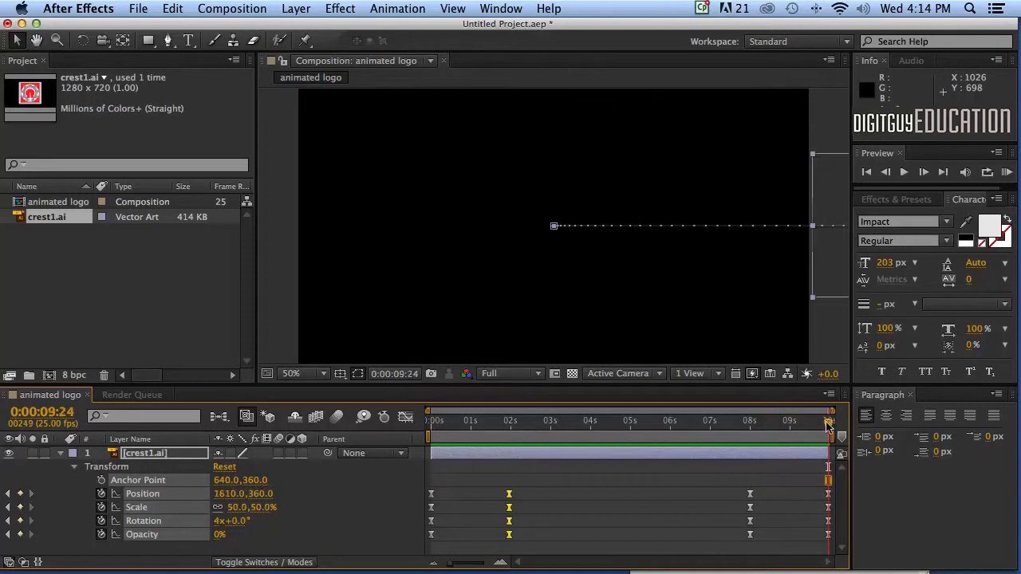
pyautogui.moveTo(827, 427); pyautogui.dragTo(507, 427)
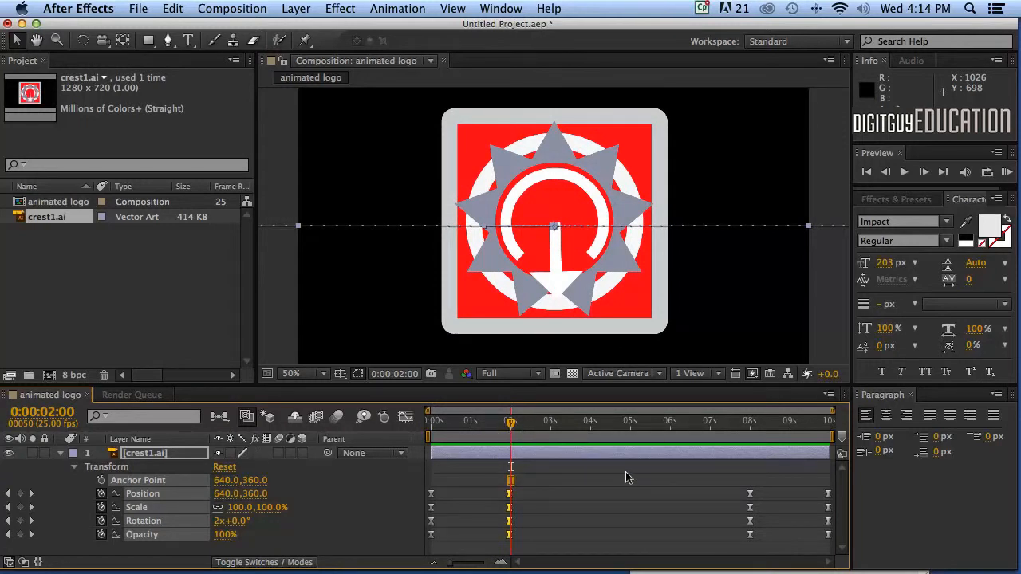
pyautogui.click(248, 569)
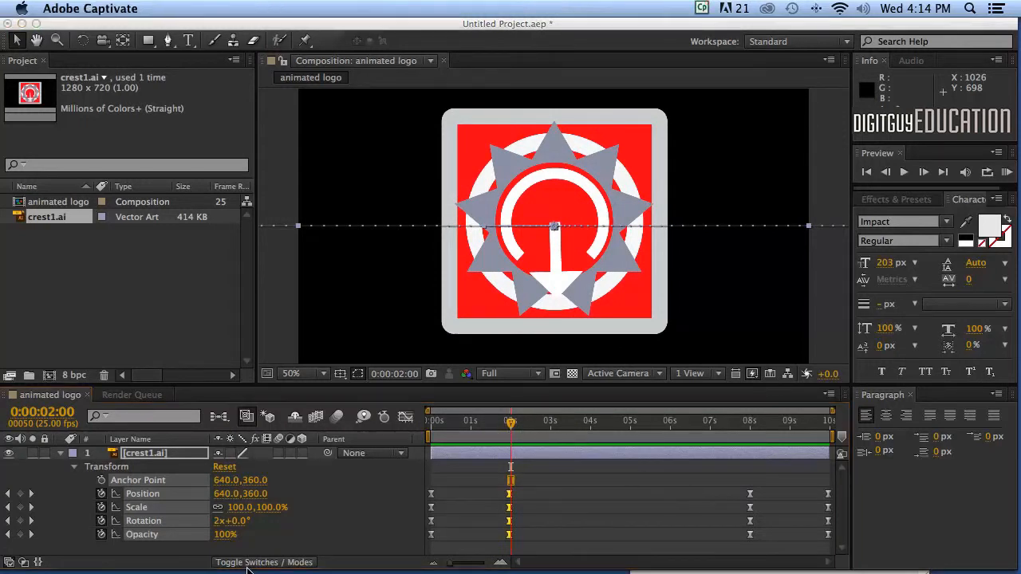